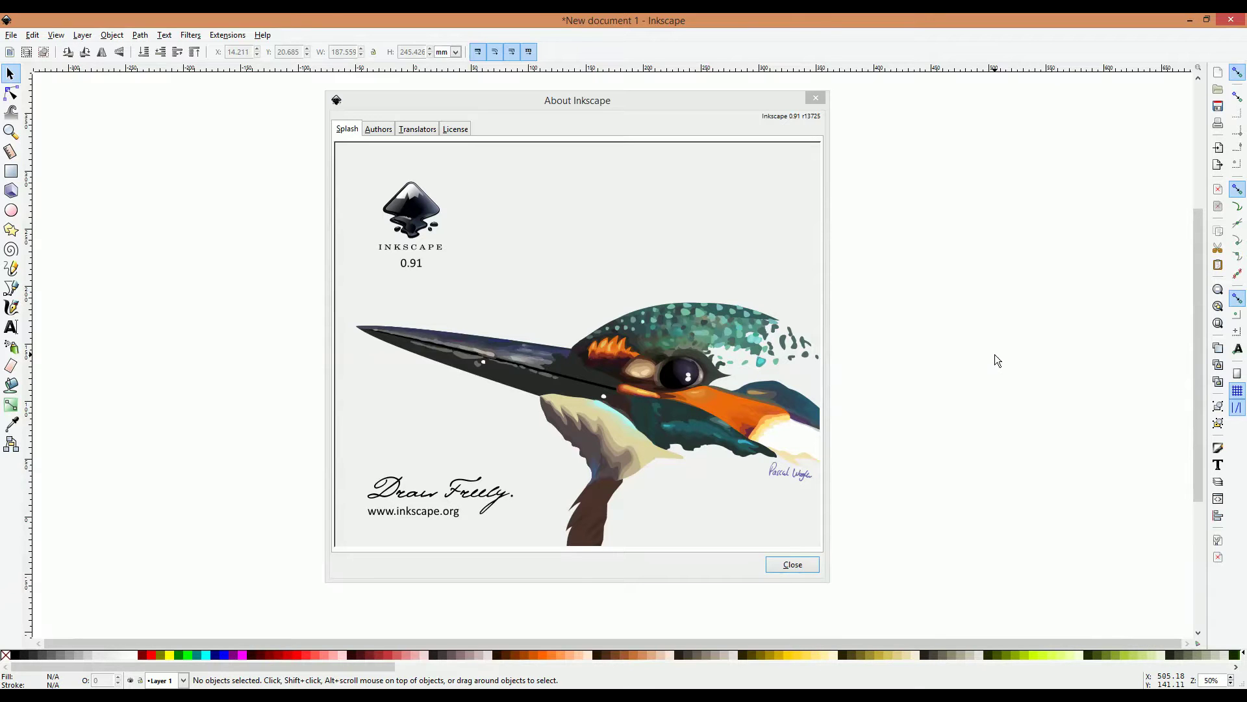
# - Dismiss the About window and review the page size and default units in the document properties
pyautogui.press('Escape')
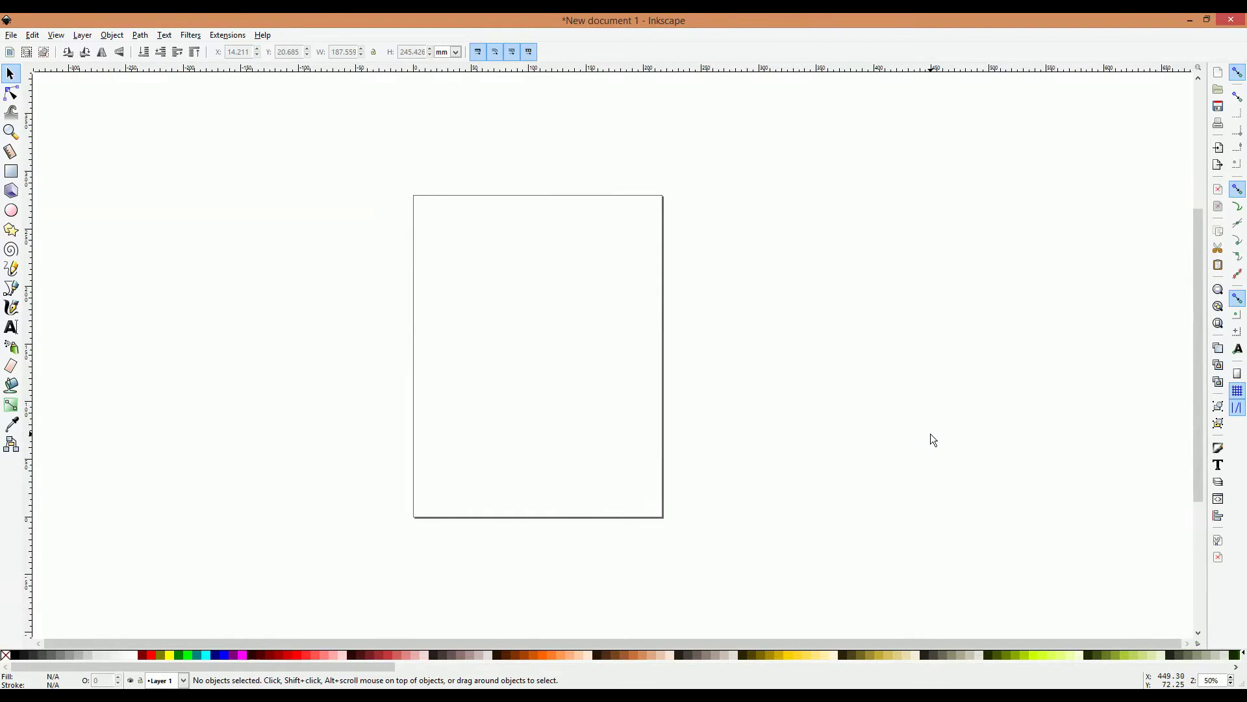
pyautogui.click(11, 36)
pyautogui.click(95, 247)
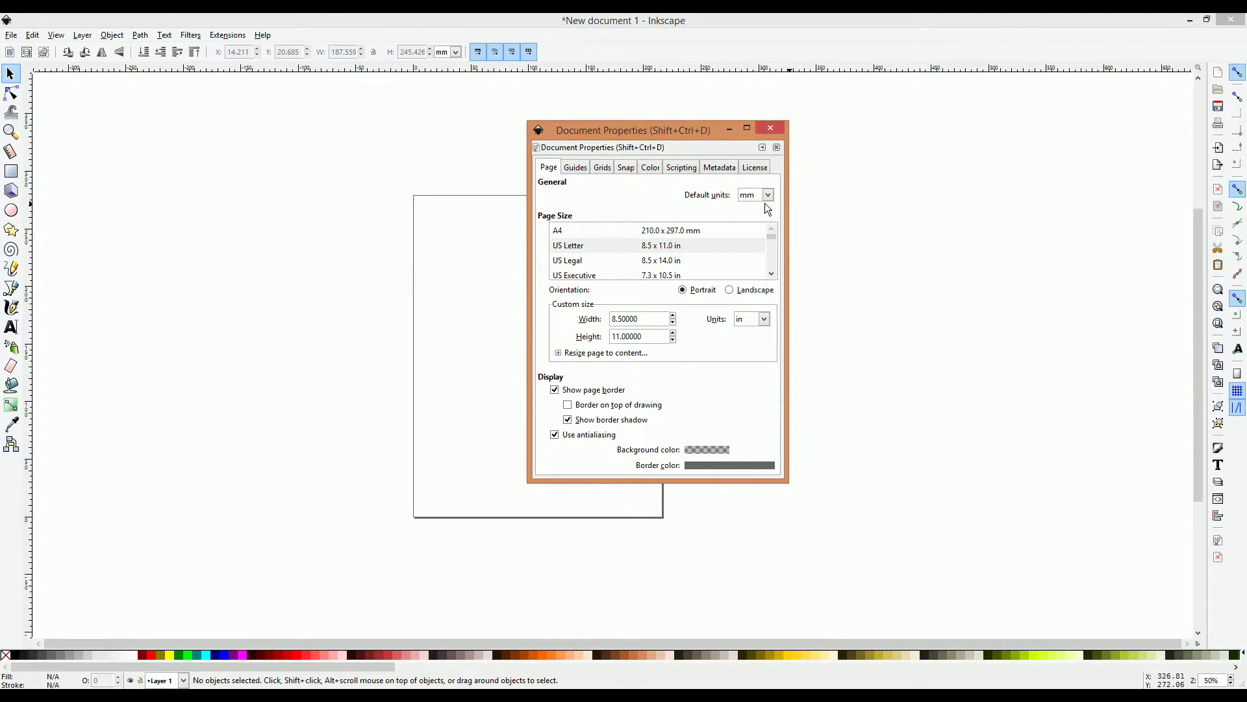
pyautogui.click(781, 130)
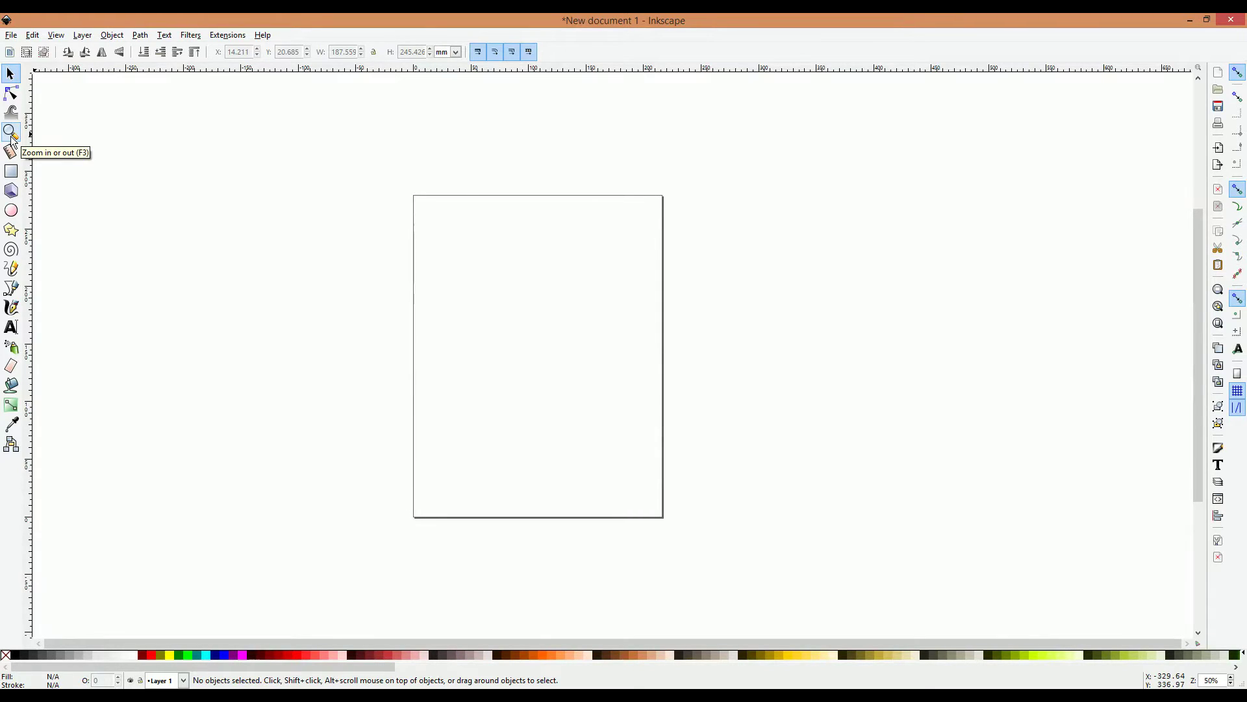
# - Add the text "Typical document demo - x: 5; a: 3; d: 3; s: 55" near the page's upper-left corner
pyautogui.press('z')
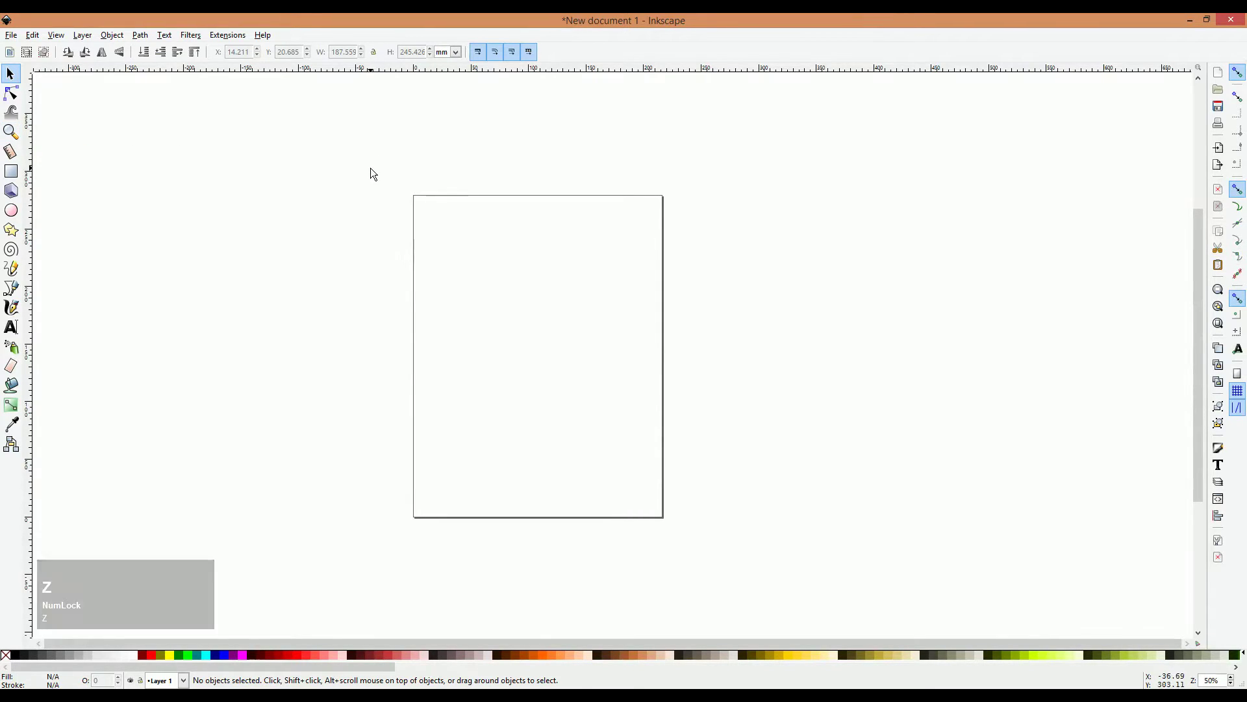
pyautogui.moveTo(374, 174); pyautogui.dragTo(554, 297)
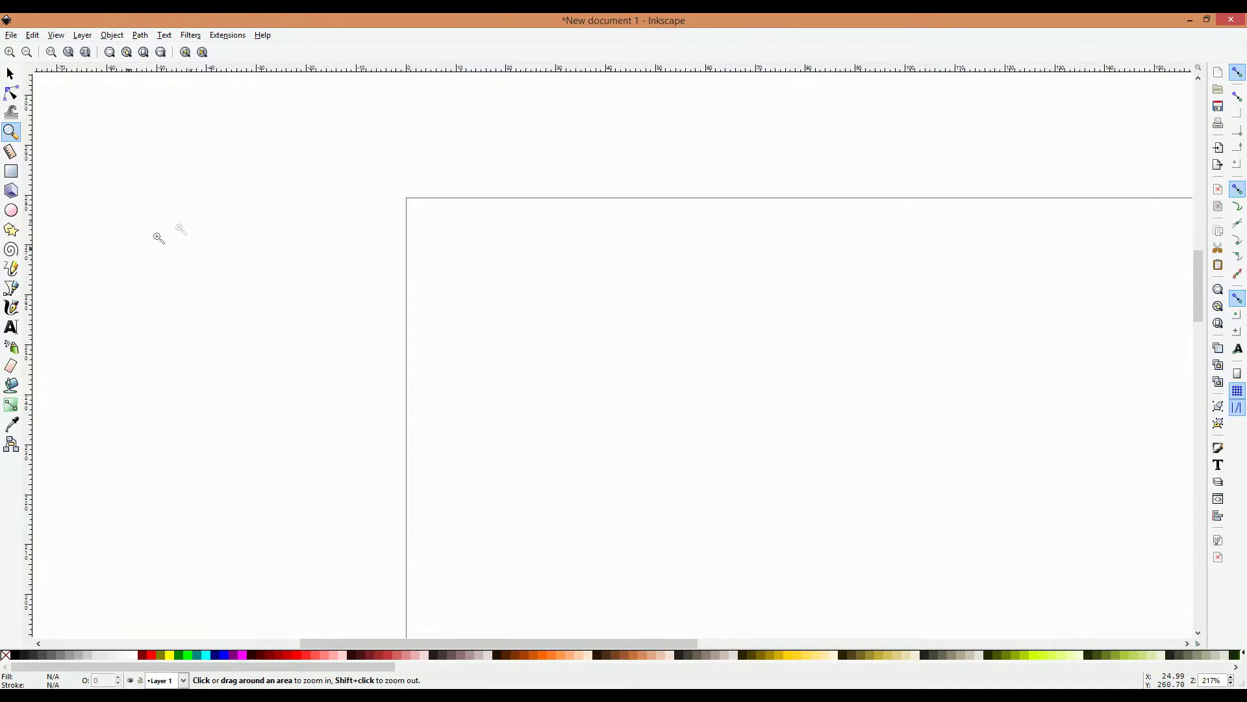
pyautogui.click(15, 331)
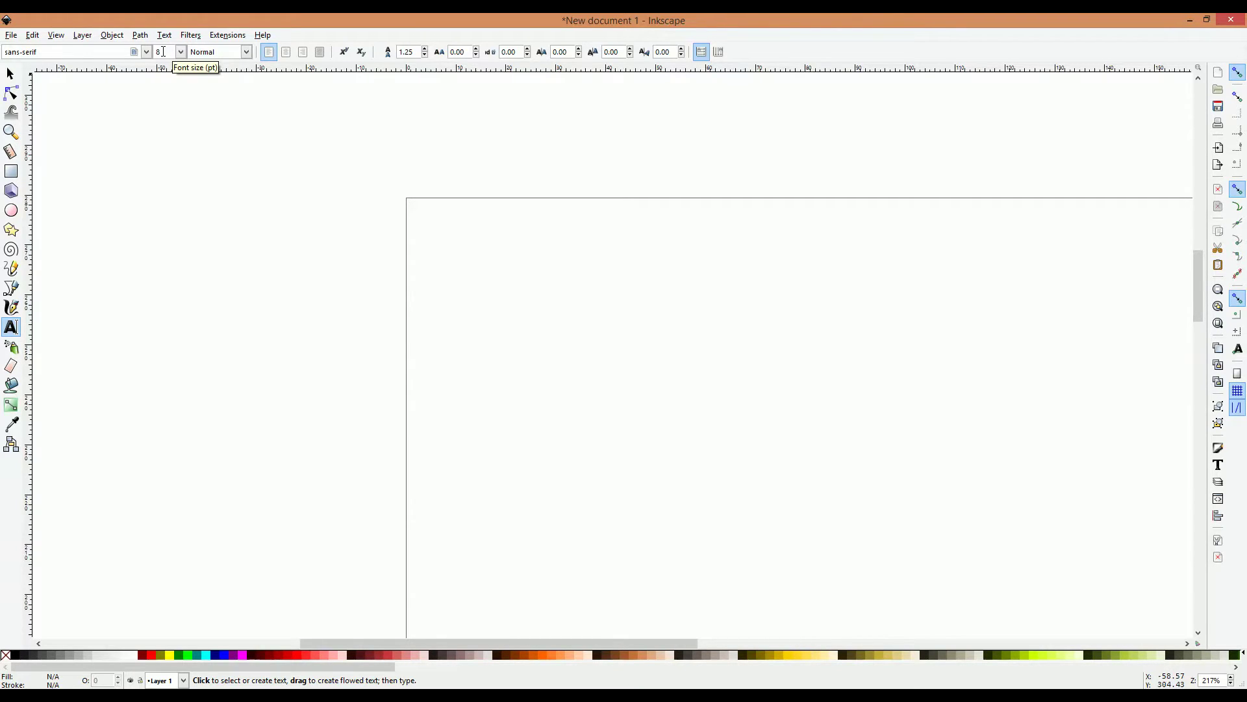
pyautogui.click(506, 332)
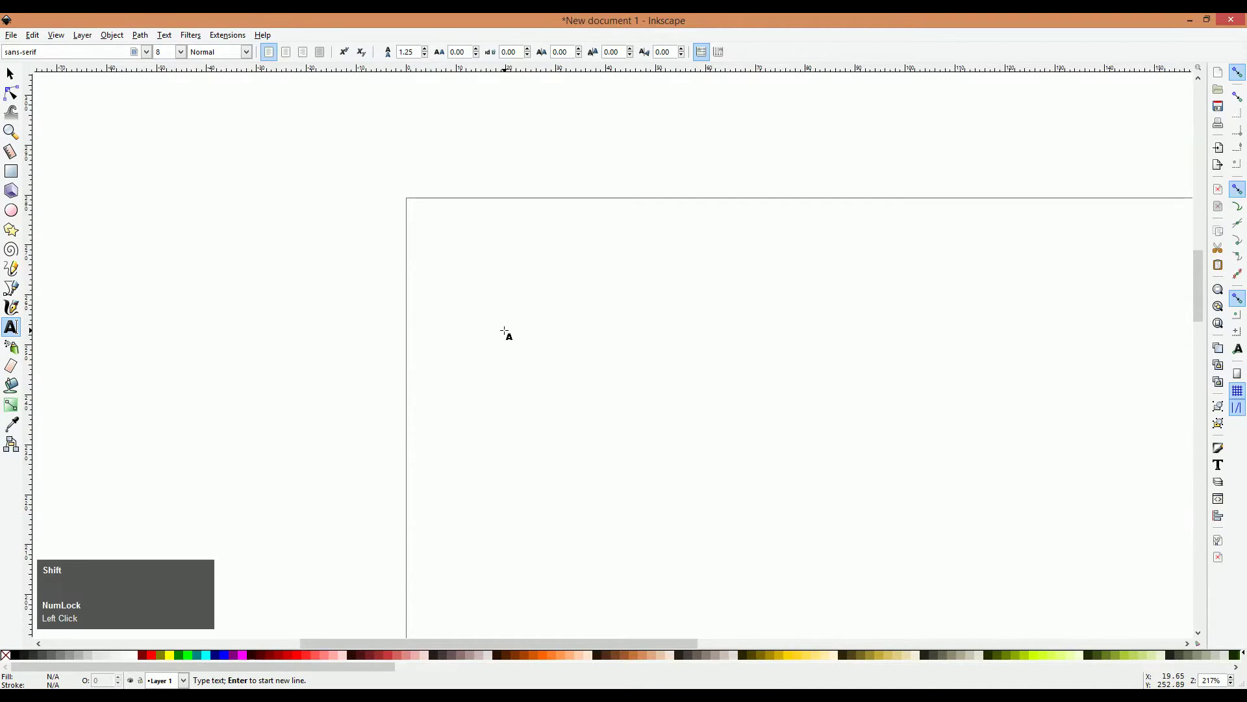
pyautogui.write('Ty')
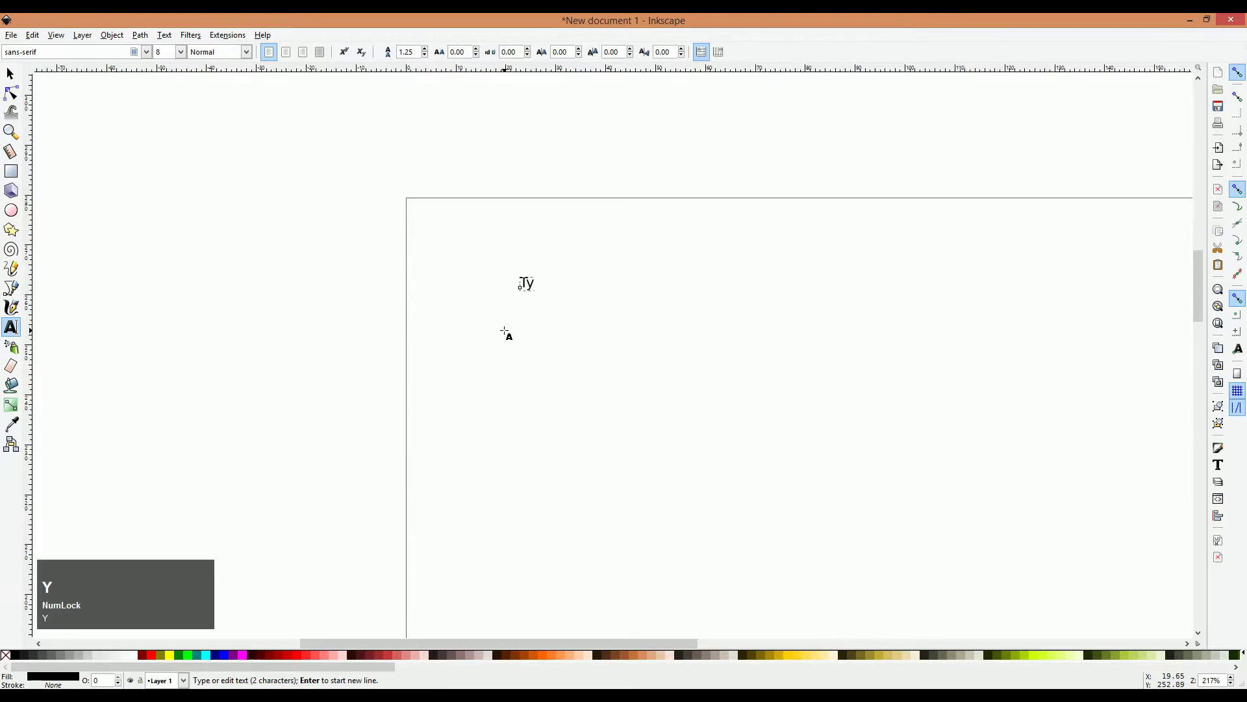
pyautogui.write('pical ')
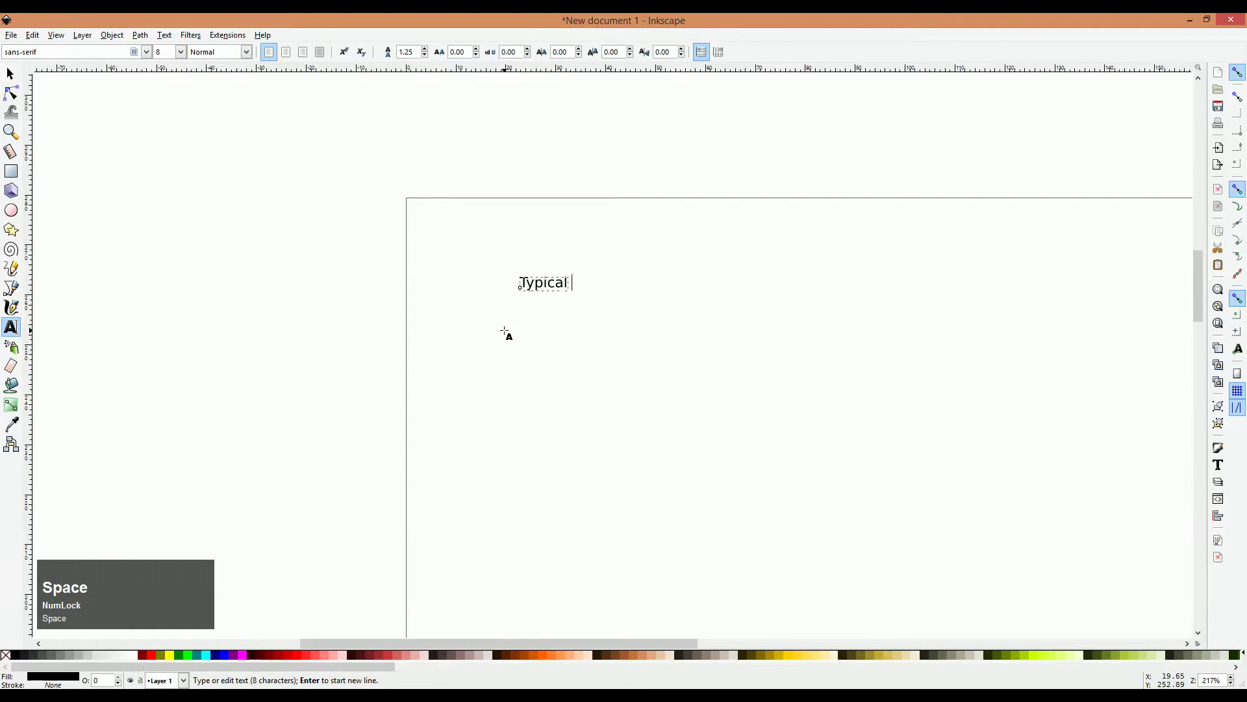
pyautogui.write('do')
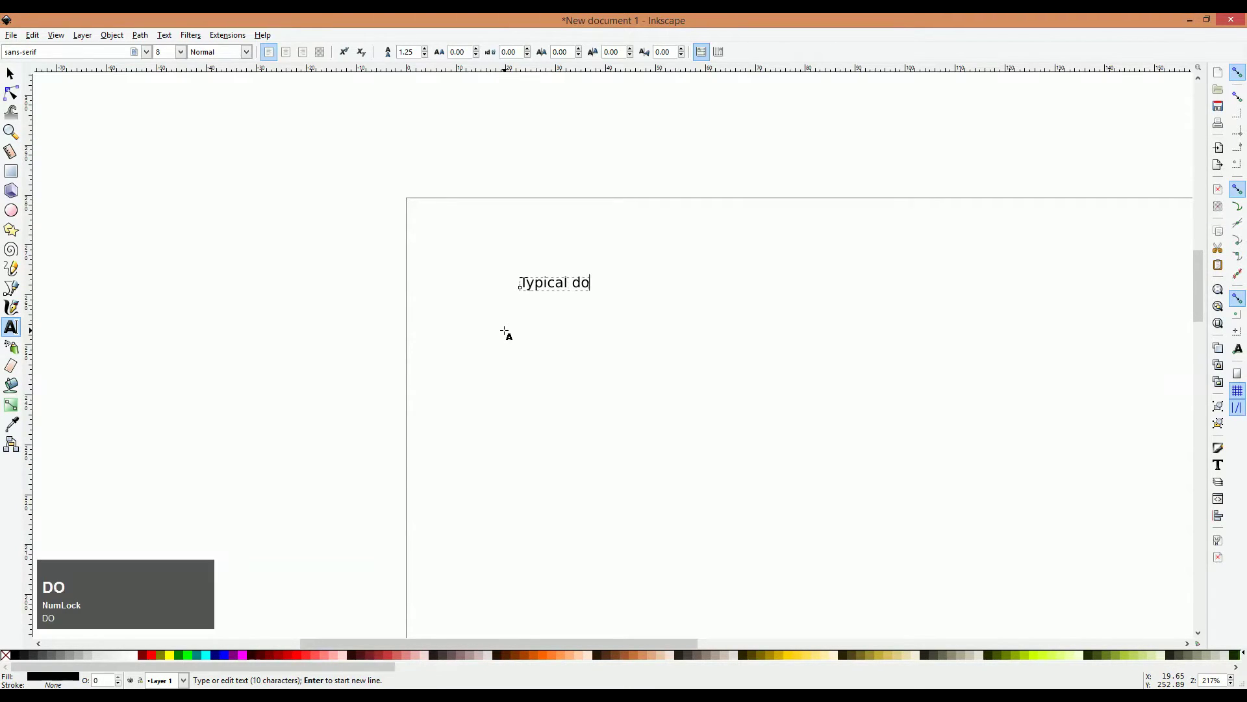
pyautogui.write('cumen')
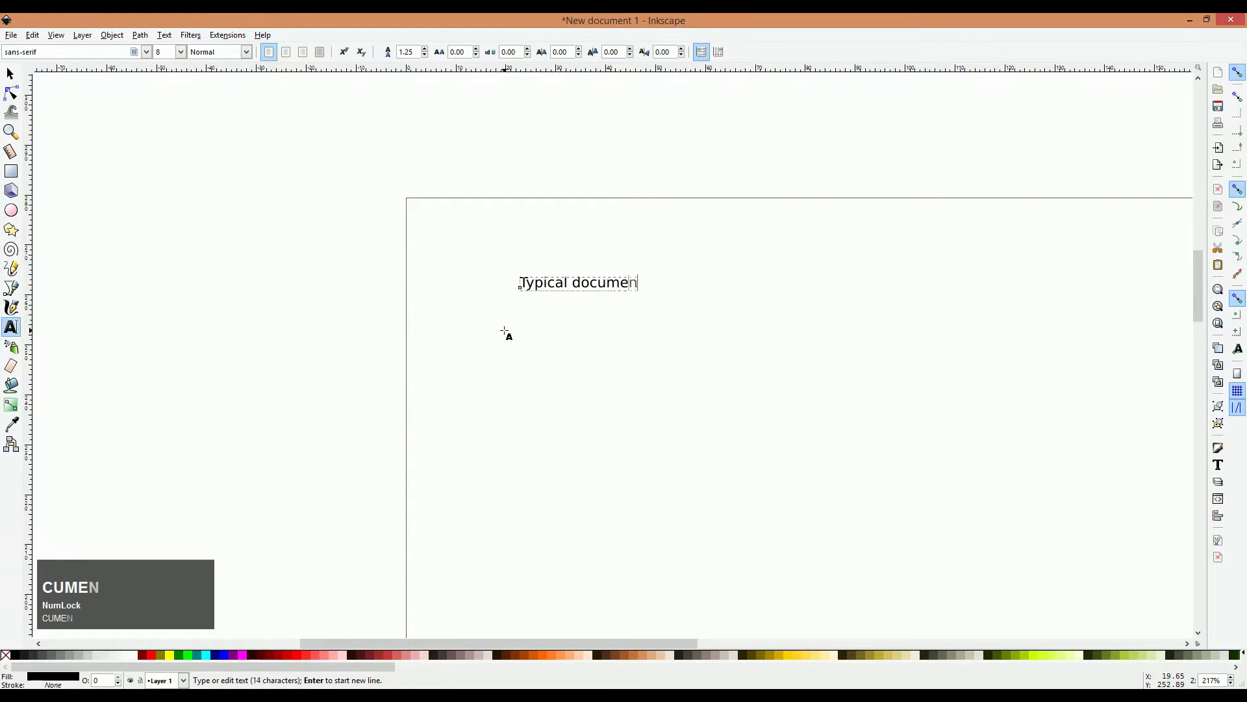
pyautogui.write('t demo -')
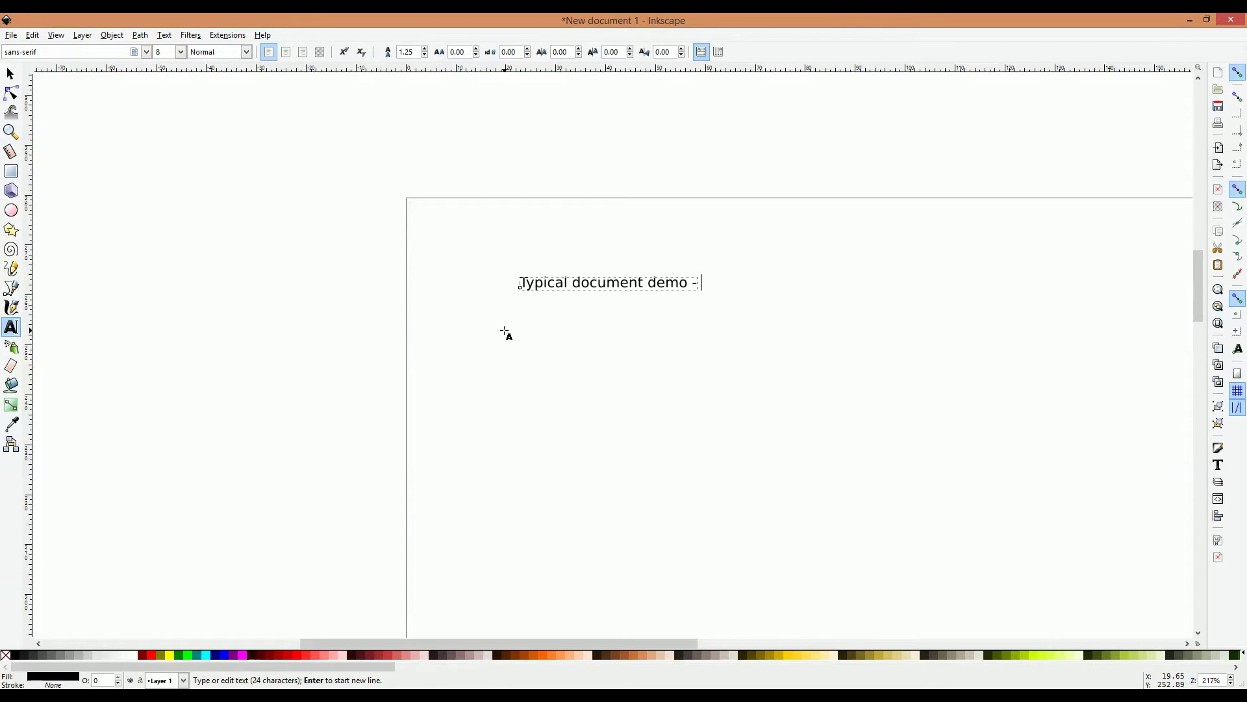
pyautogui.write('x')
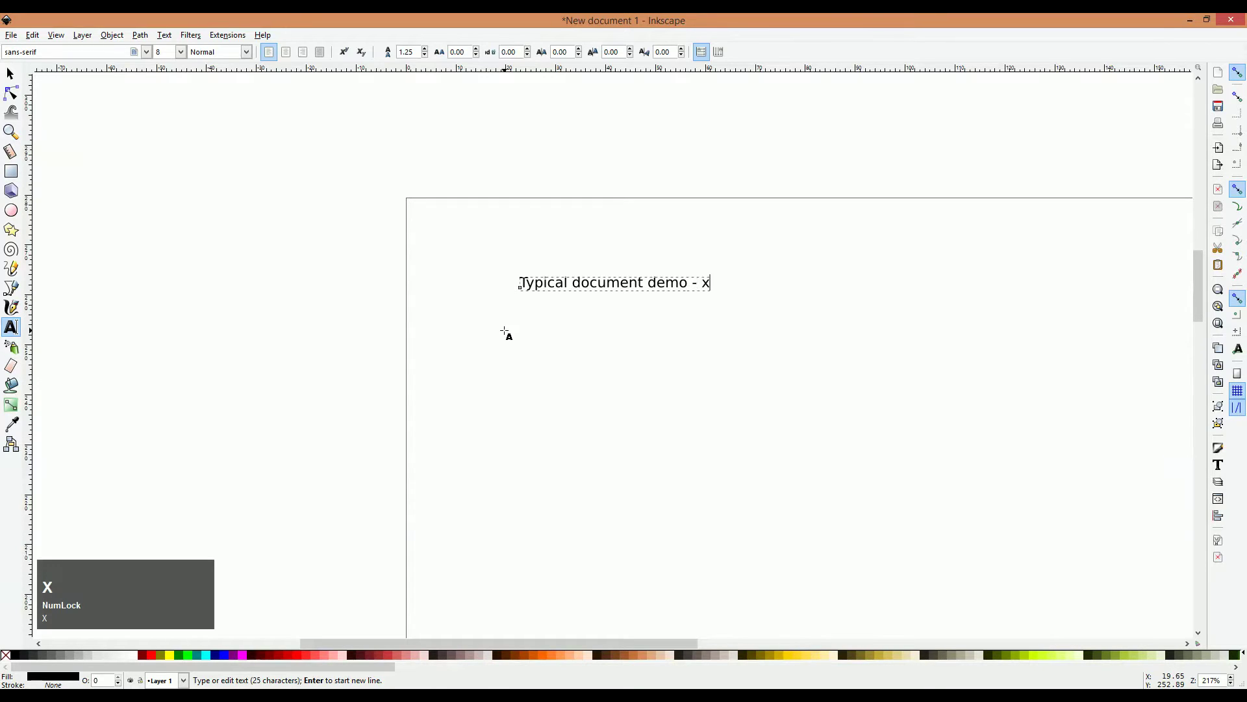
pyautogui.write(': 5; a: 3;')
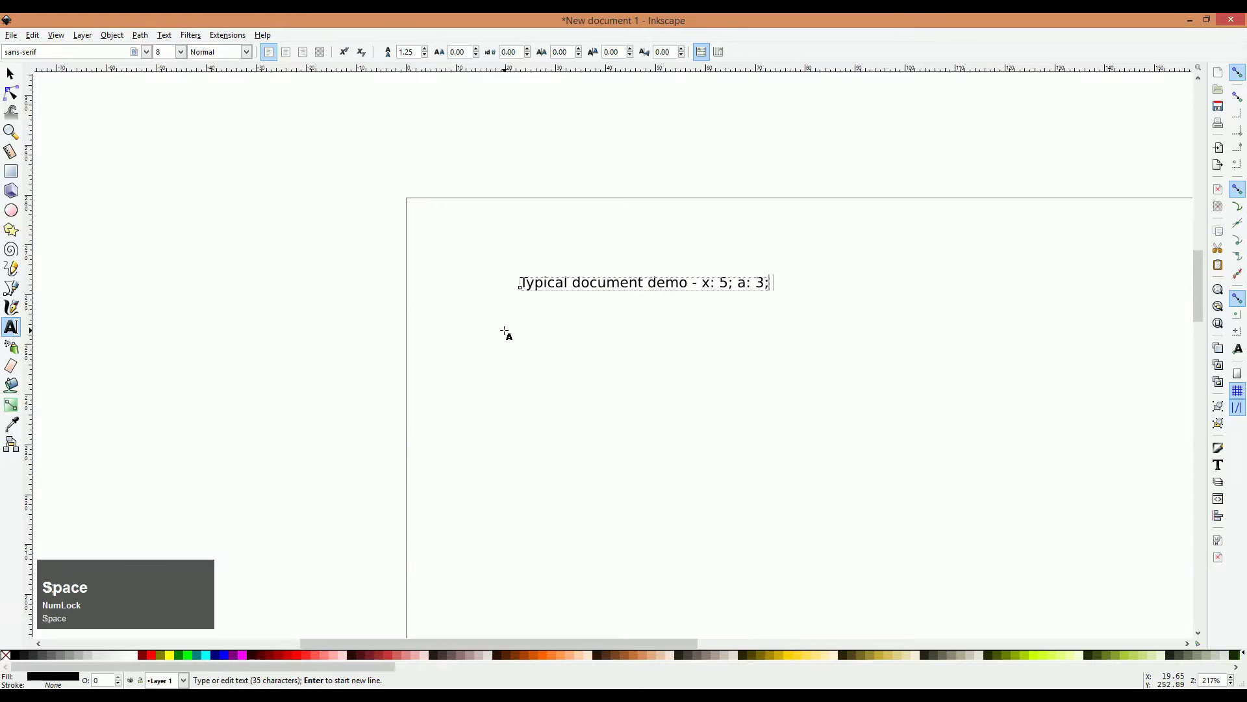
pyautogui.write(' d: 3; s')
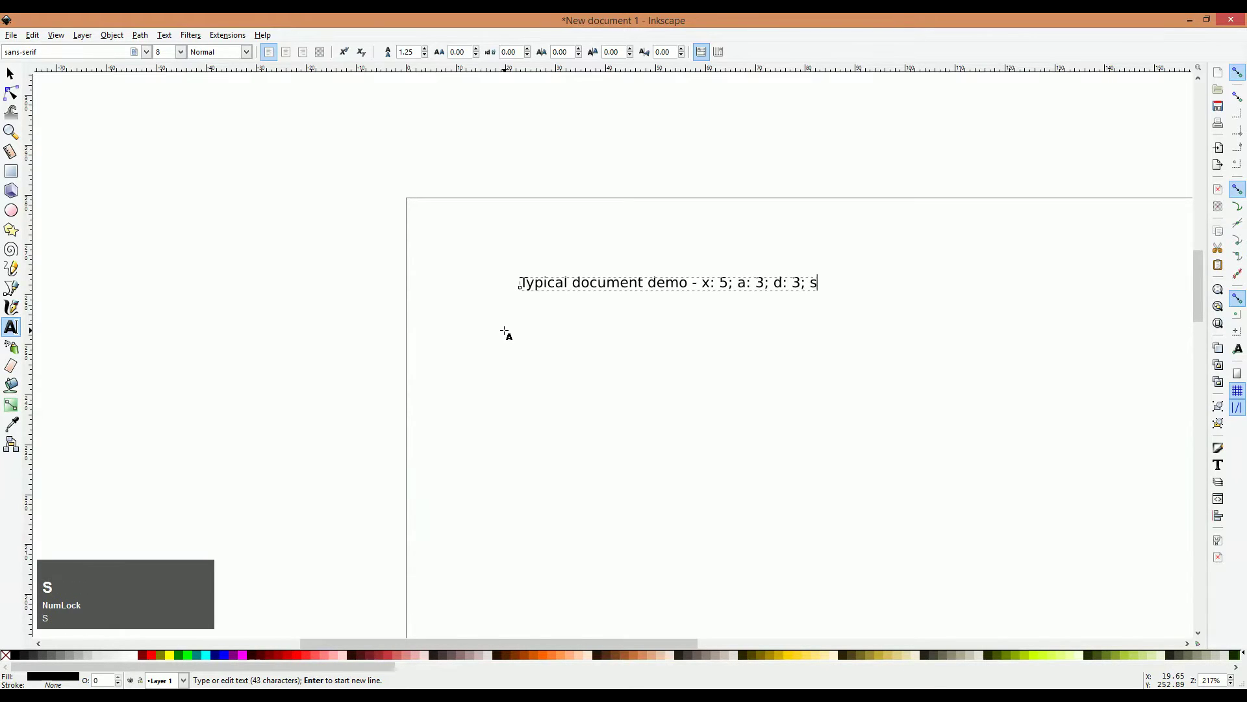
pyautogui.write(': 55')
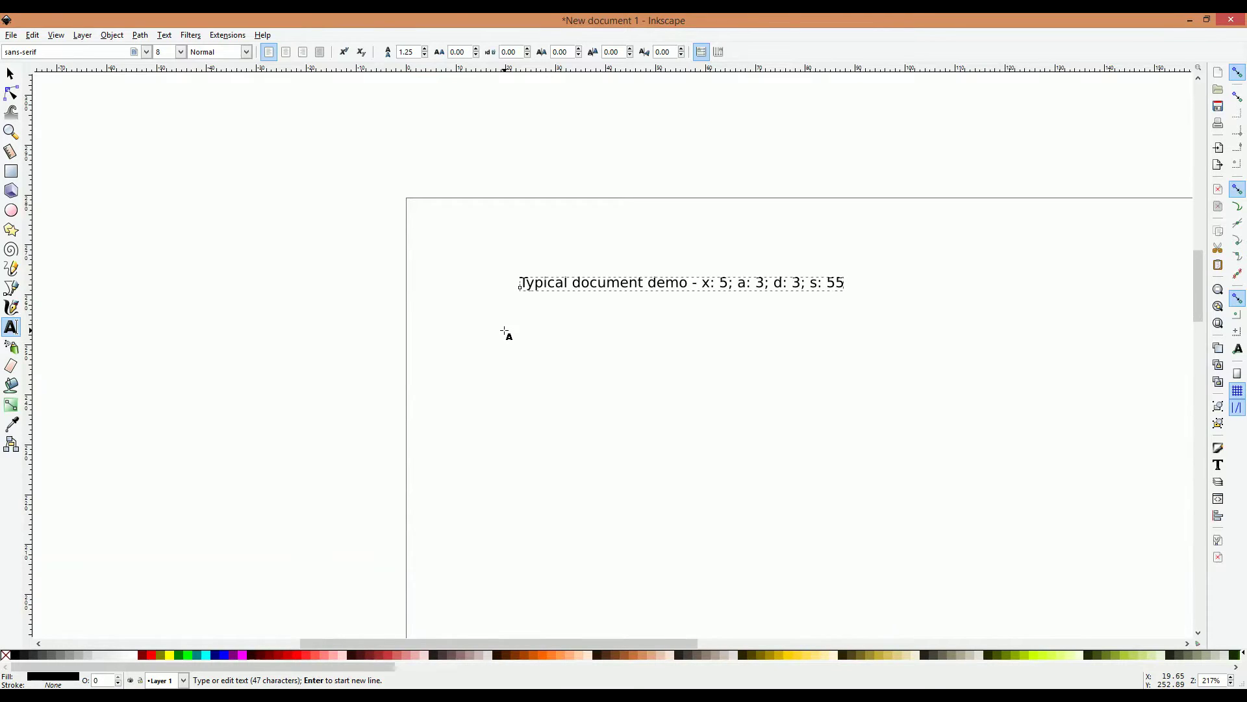
# - Draw a straight horizontal line about 62 mm long just below the text with the Pencil tool
pyautogui.click(13, 269)
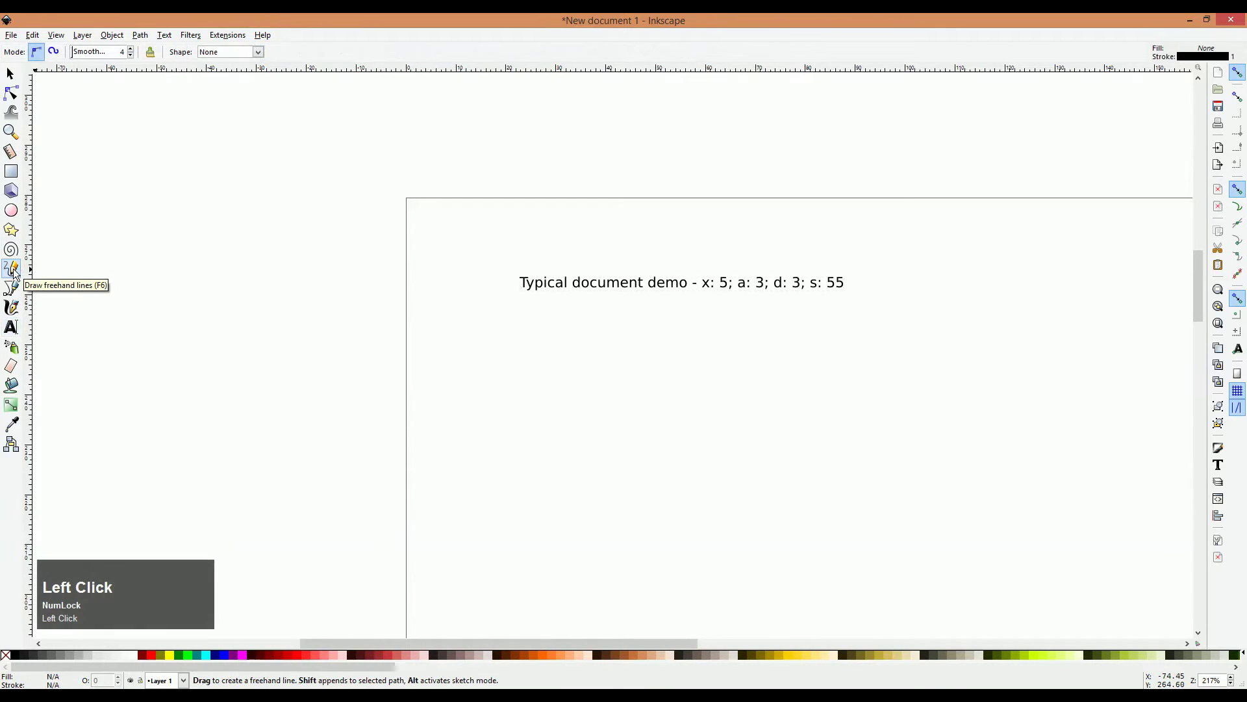
pyautogui.click(528, 315)
pyautogui.moveTo(526, 313)
pyautogui.mouseDown()
pyautogui.moveTo(585, 329)
pyautogui.moveTo(763, 329)
pyautogui.moveTo(837, 310)
pyautogui.mouseUp()
pyautogui.press('ctrl')
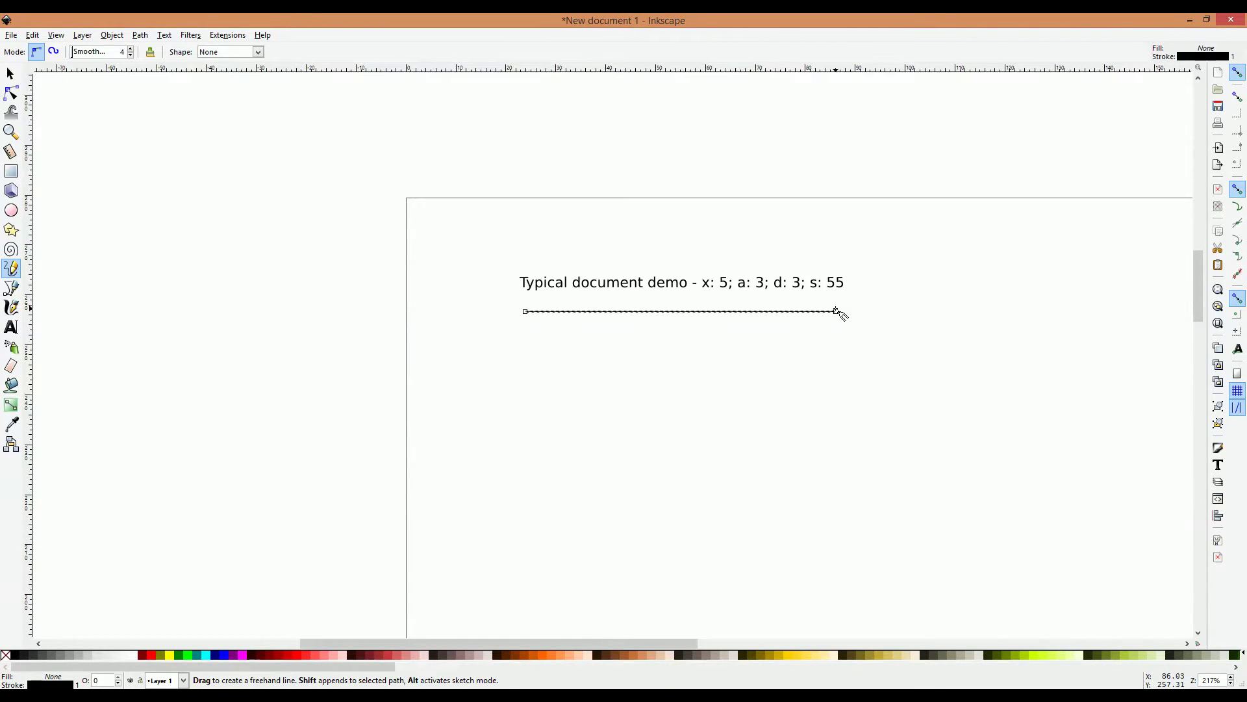
# - Select the line, open the Transform settings for it and duplicate it in place
pyautogui.click(10, 76)
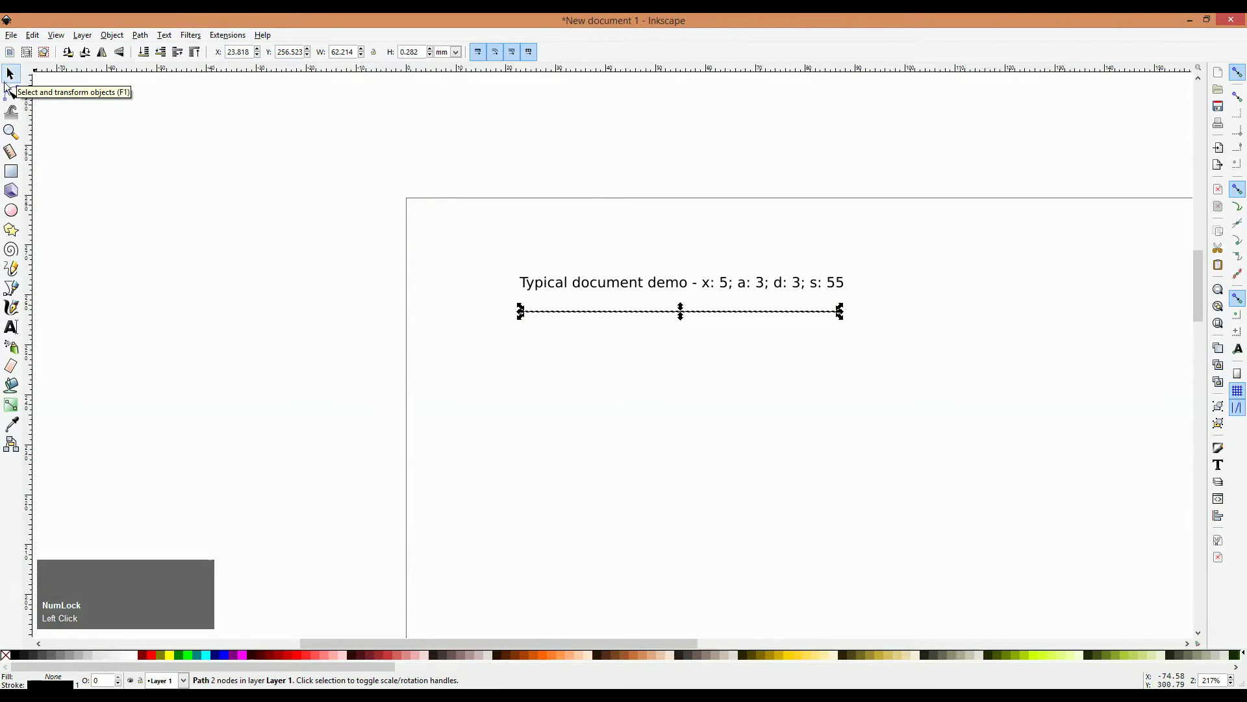
pyautogui.click(112, 37)
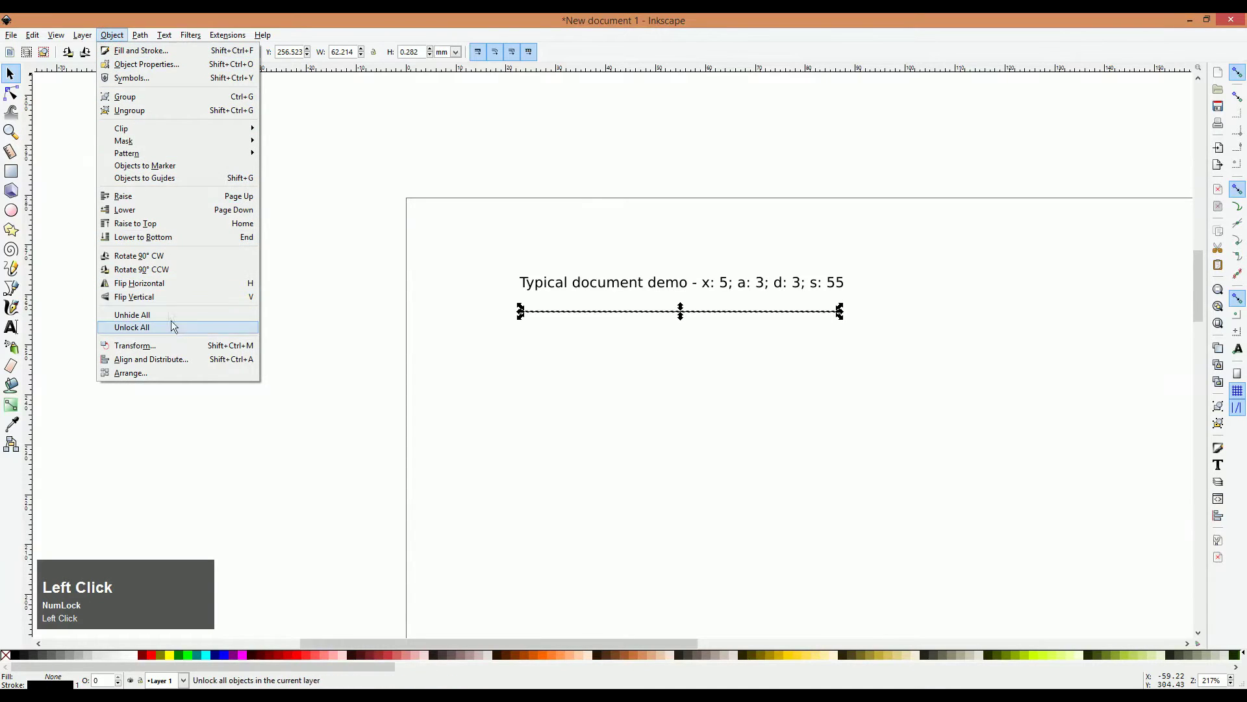
pyautogui.click(204, 348)
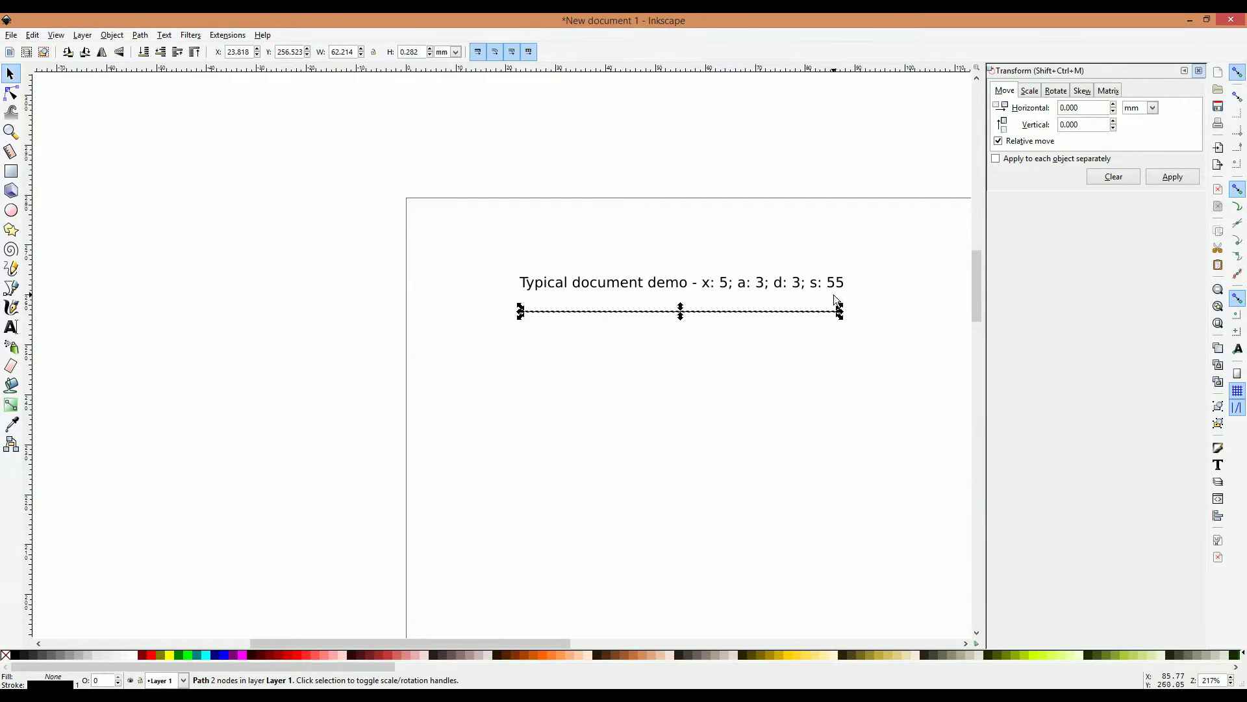
pyautogui.click(33, 36)
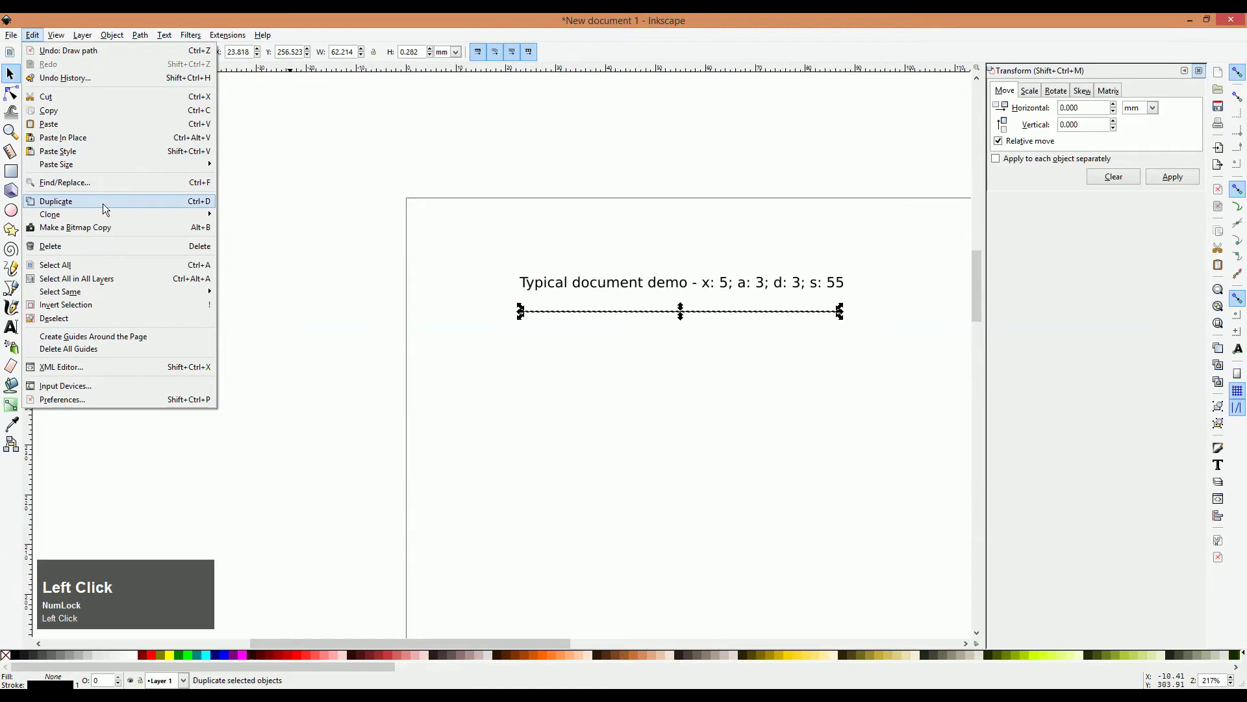
pyautogui.click(191, 206)
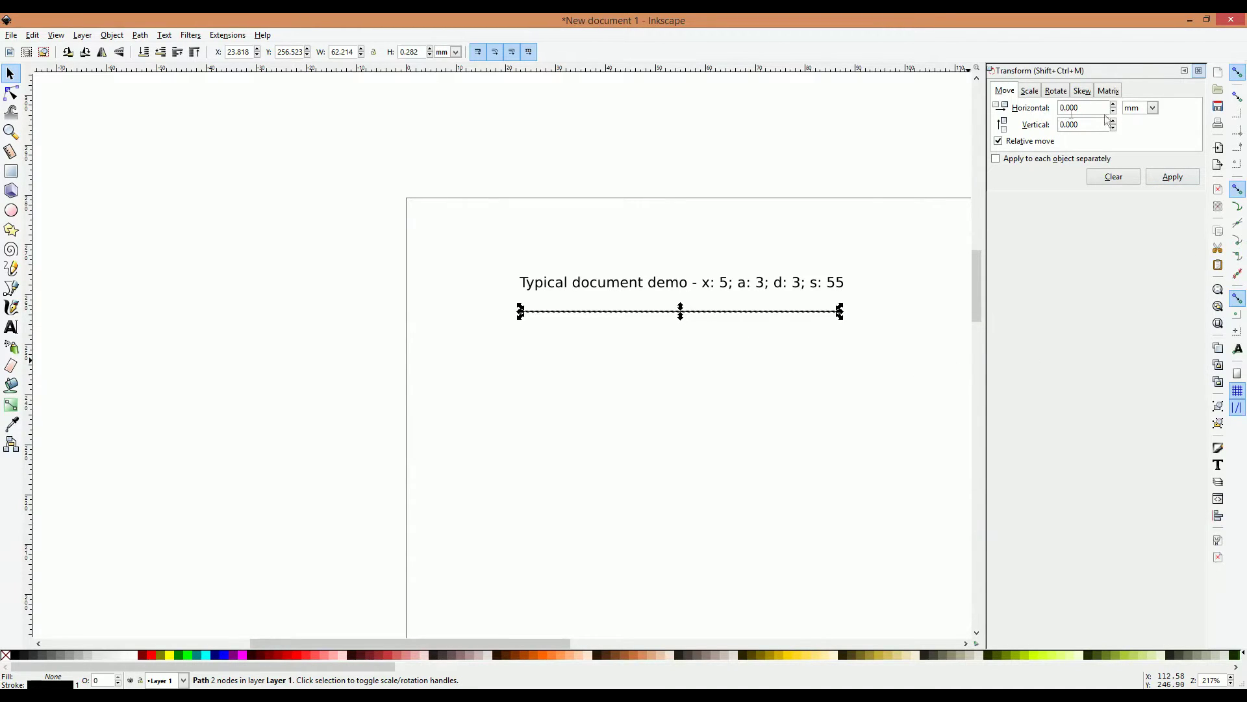
# - Move the duplicated line vertically by -3 mm as a relative move
pyautogui.click(1154, 107)
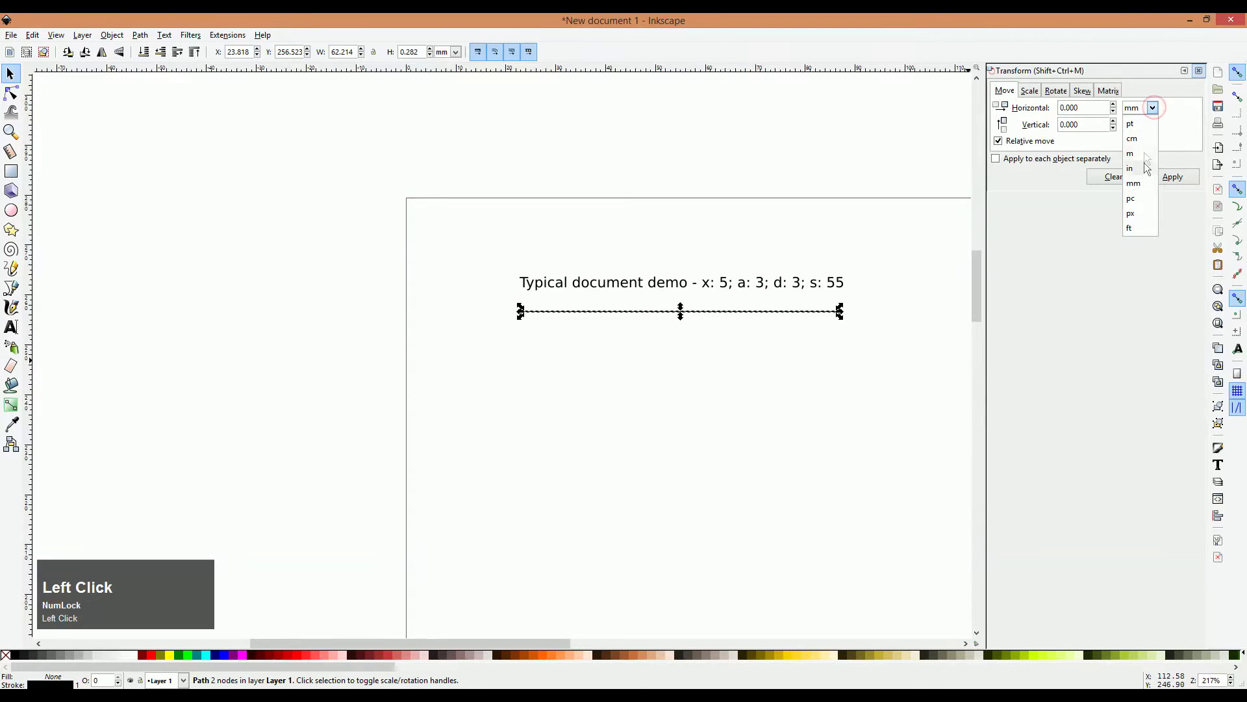
pyautogui.click(1144, 182)
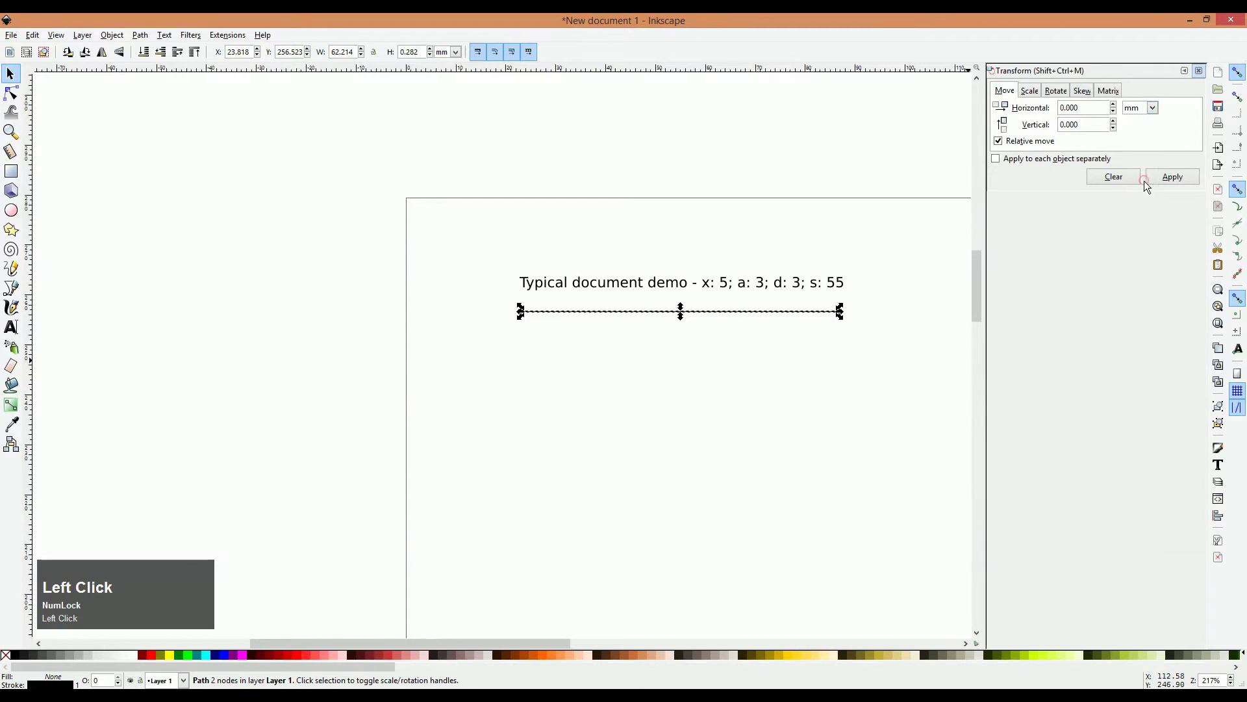
pyautogui.click(1088, 124)
pyautogui.moveTo(1058, 122); pyautogui.dragTo(1044, 121)
pyautogui.write('-3')
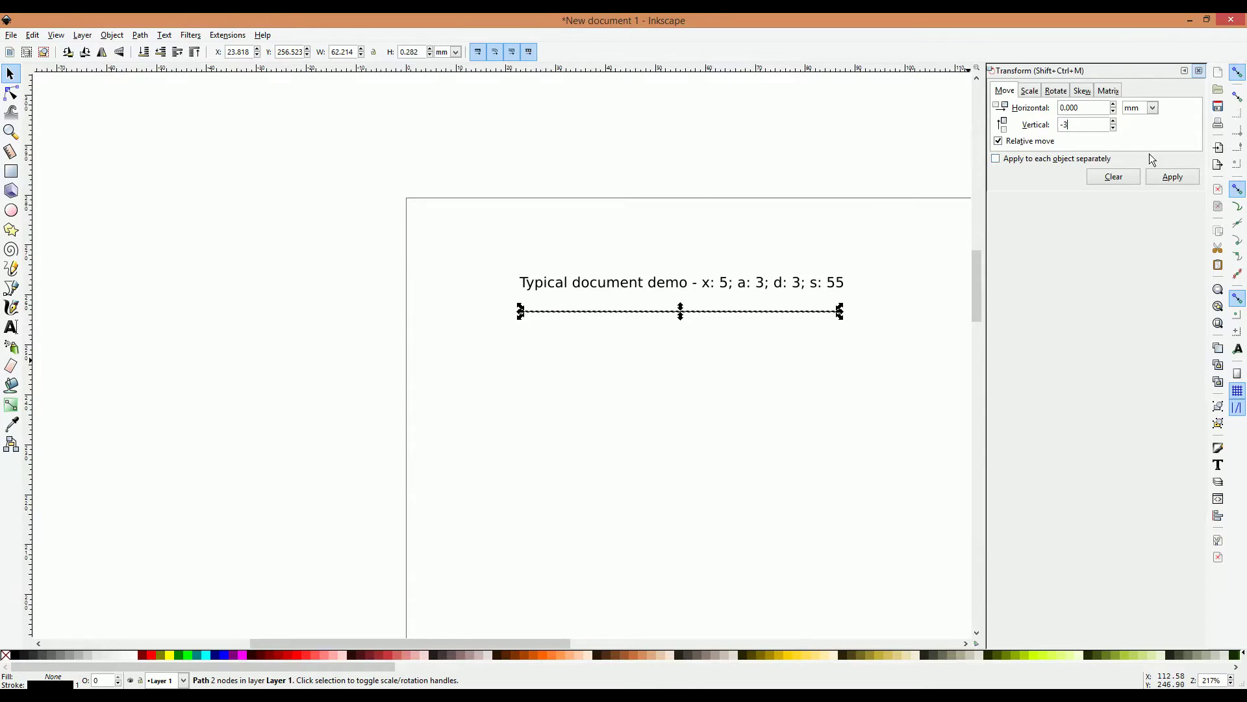
pyautogui.click(1170, 178)
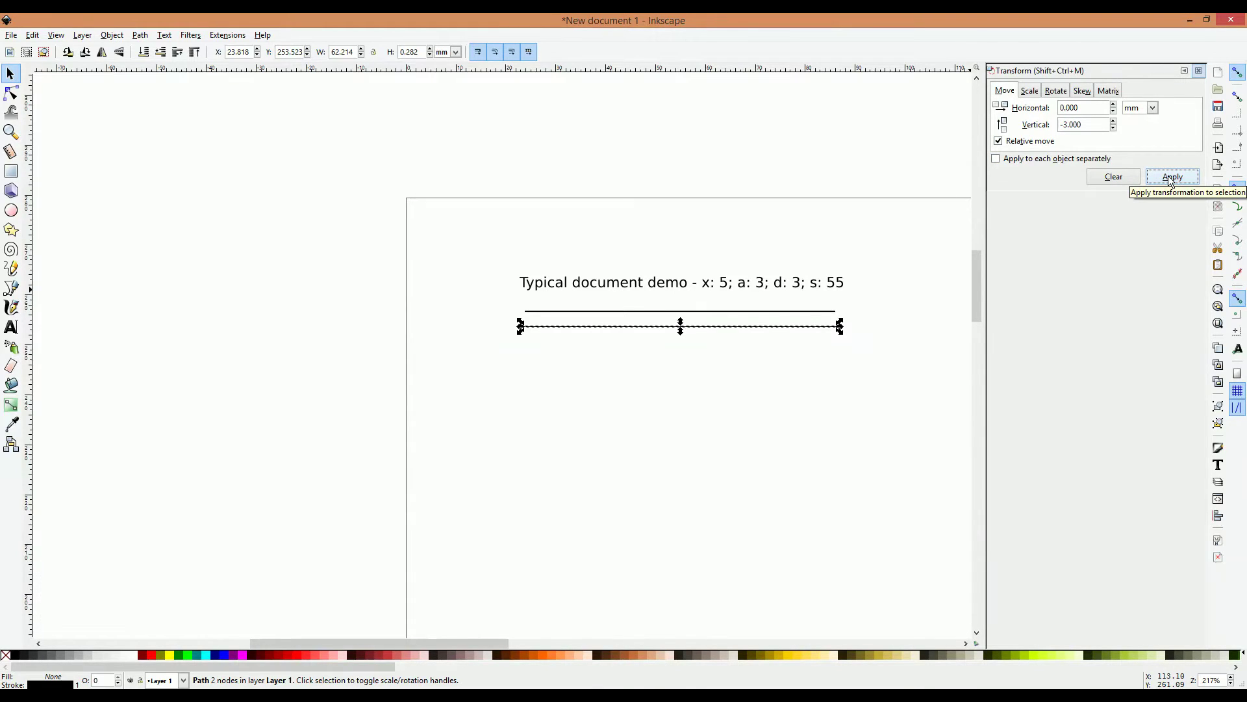
# - Duplicate the lower line and move the copy vertically by -5 mm
pyautogui.hotkey('ctrl', 'd')
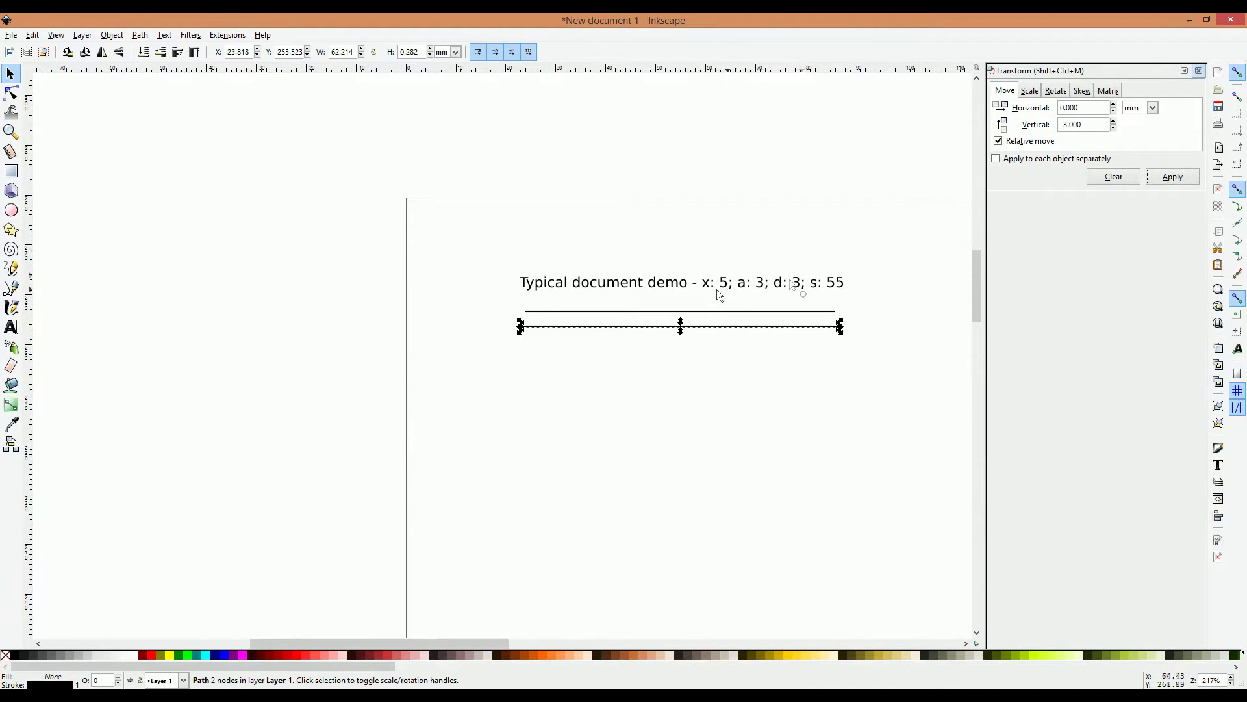
pyautogui.moveTo(1085, 124); pyautogui.dragTo(1054, 125)
pyautogui.write('-5')
pyautogui.click(1168, 177)
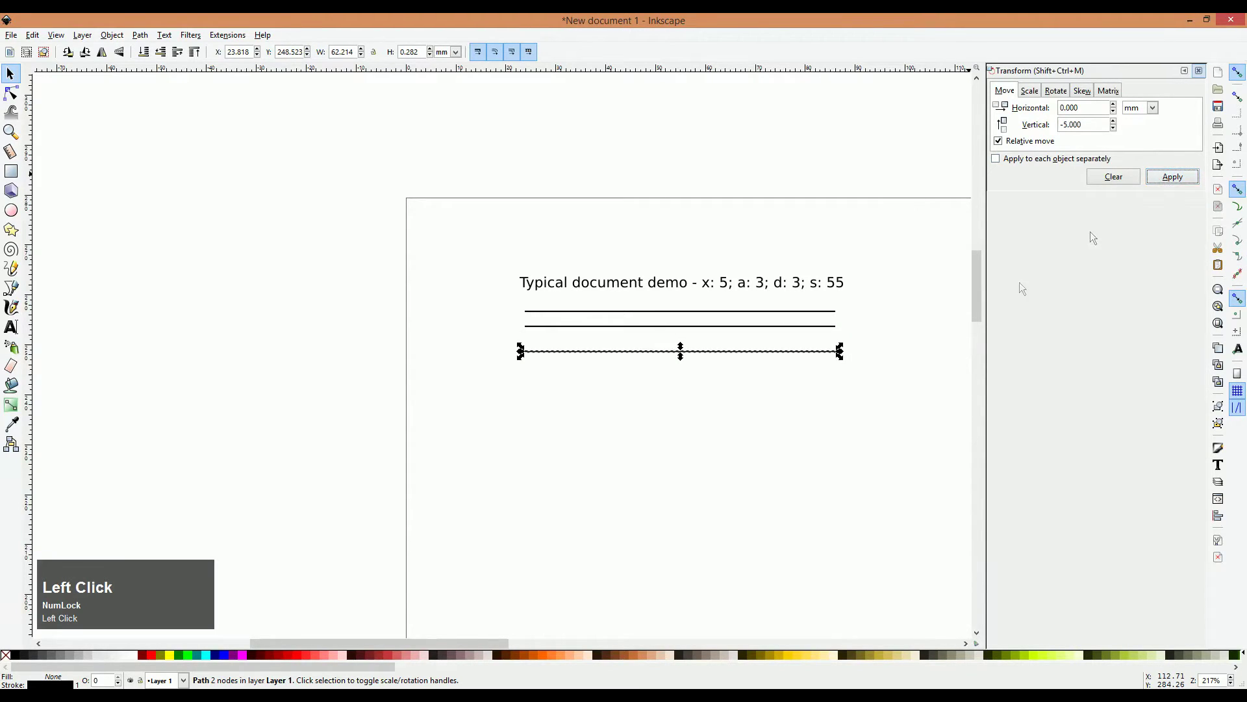
# - Duplicate the third line and move the copy vertically by -3 mm to form a second pair
pyautogui.hotkey('ctrl', 'd')
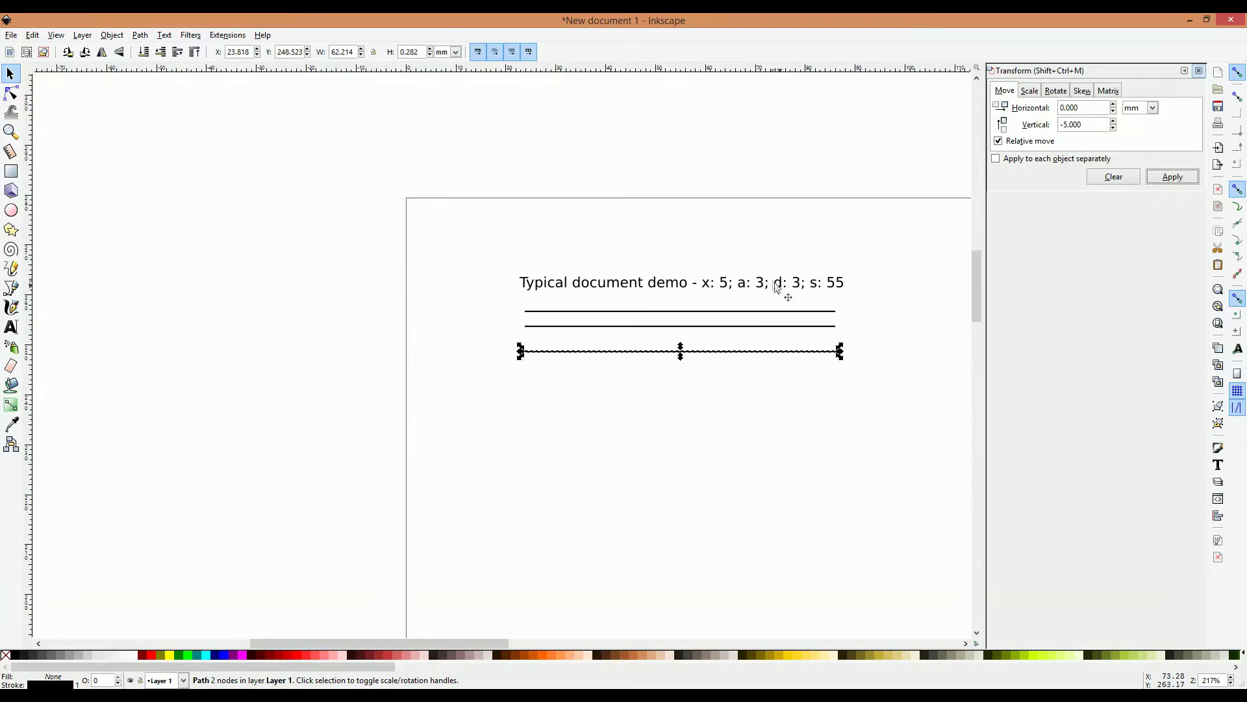
pyautogui.moveTo(1097, 123); pyautogui.dragTo(1043, 130)
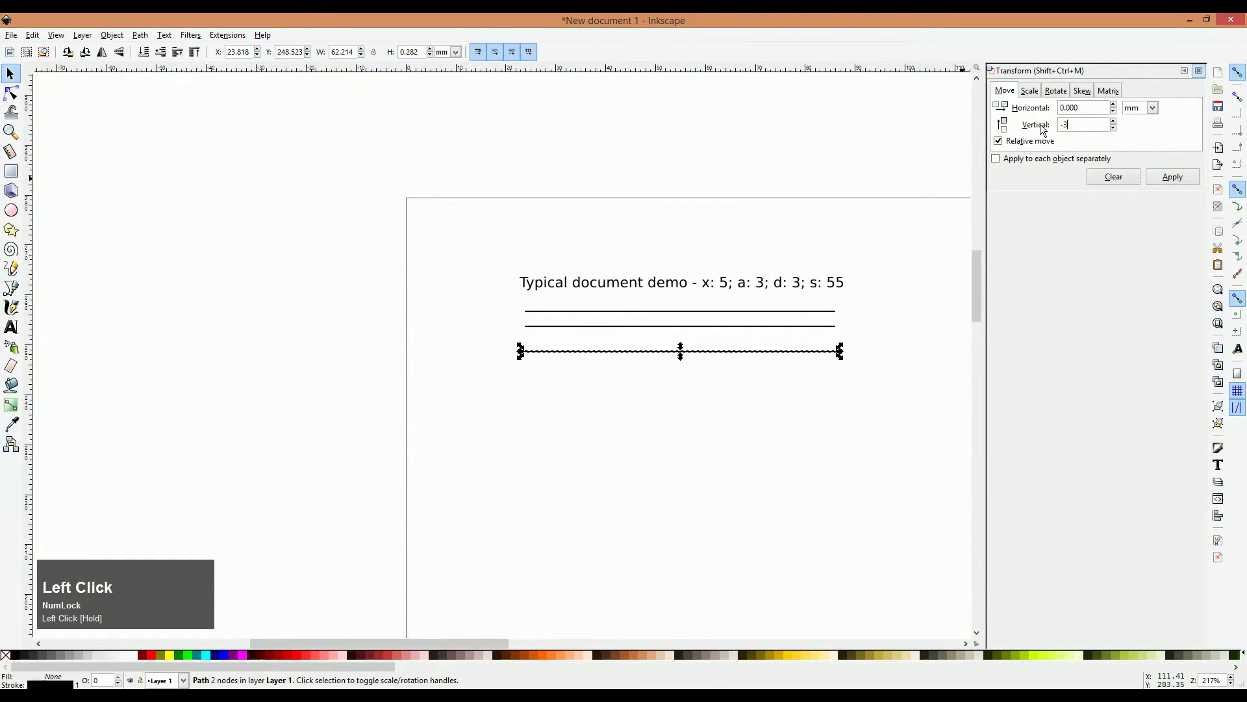
pyautogui.click(1178, 179)
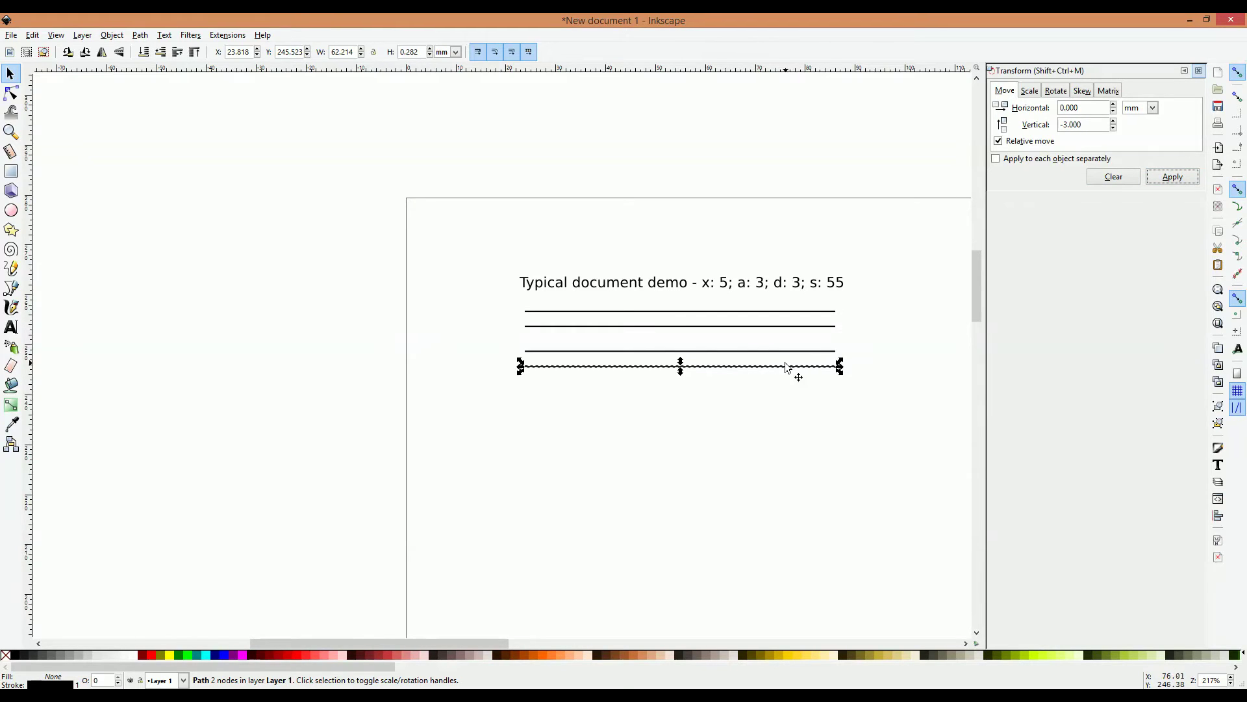
# - Duplicate the lowest horizontal line and rotate the copy 55° counterclockwise
pyautogui.press('ctrl')
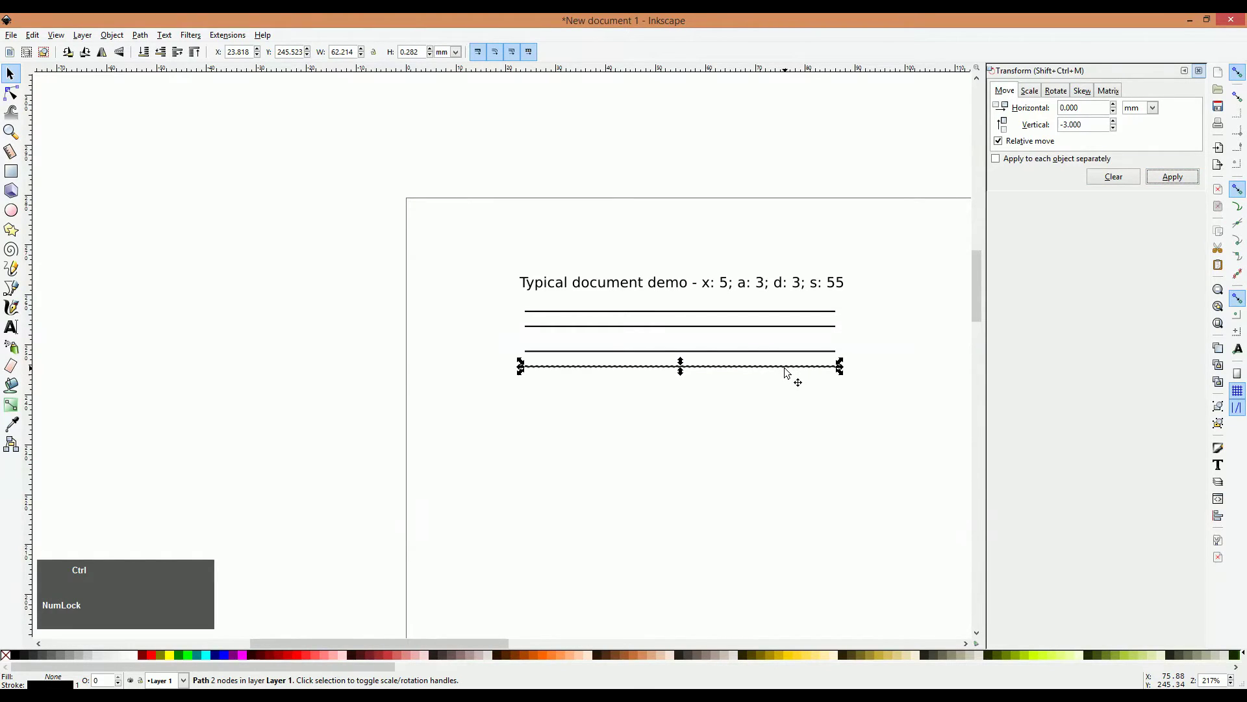
pyautogui.hotkey('ctrl', 'd')
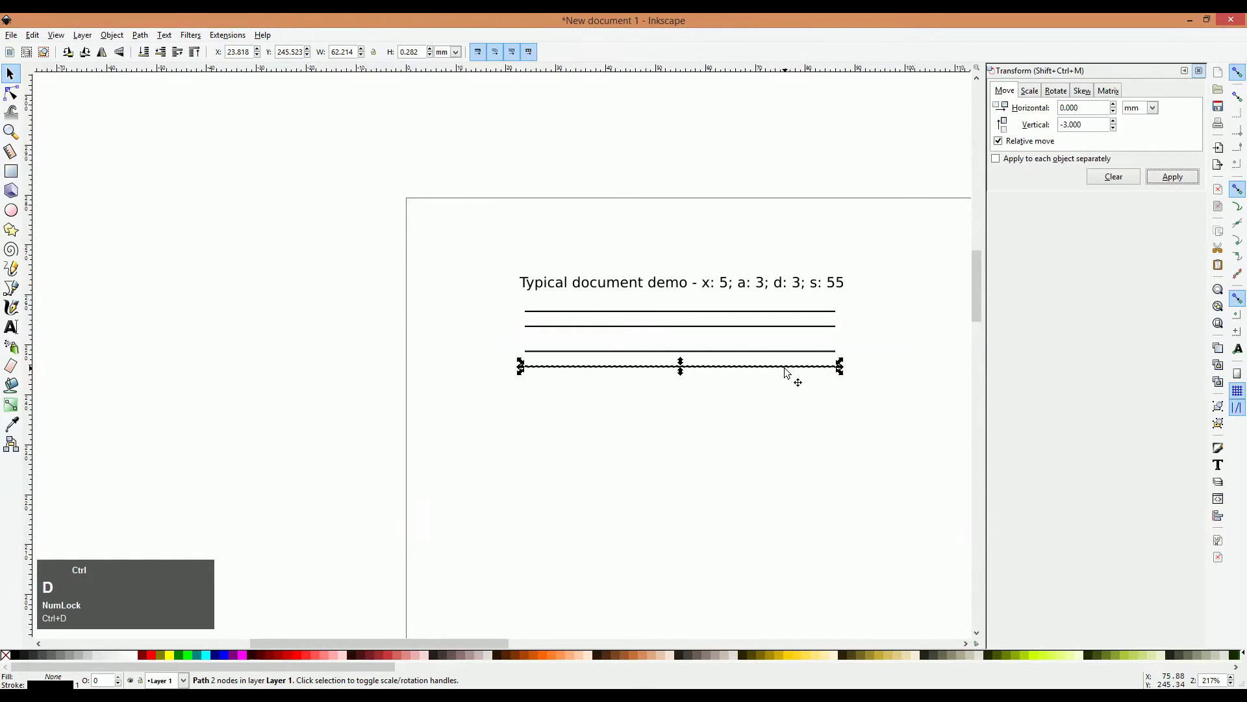
pyautogui.click(1058, 91)
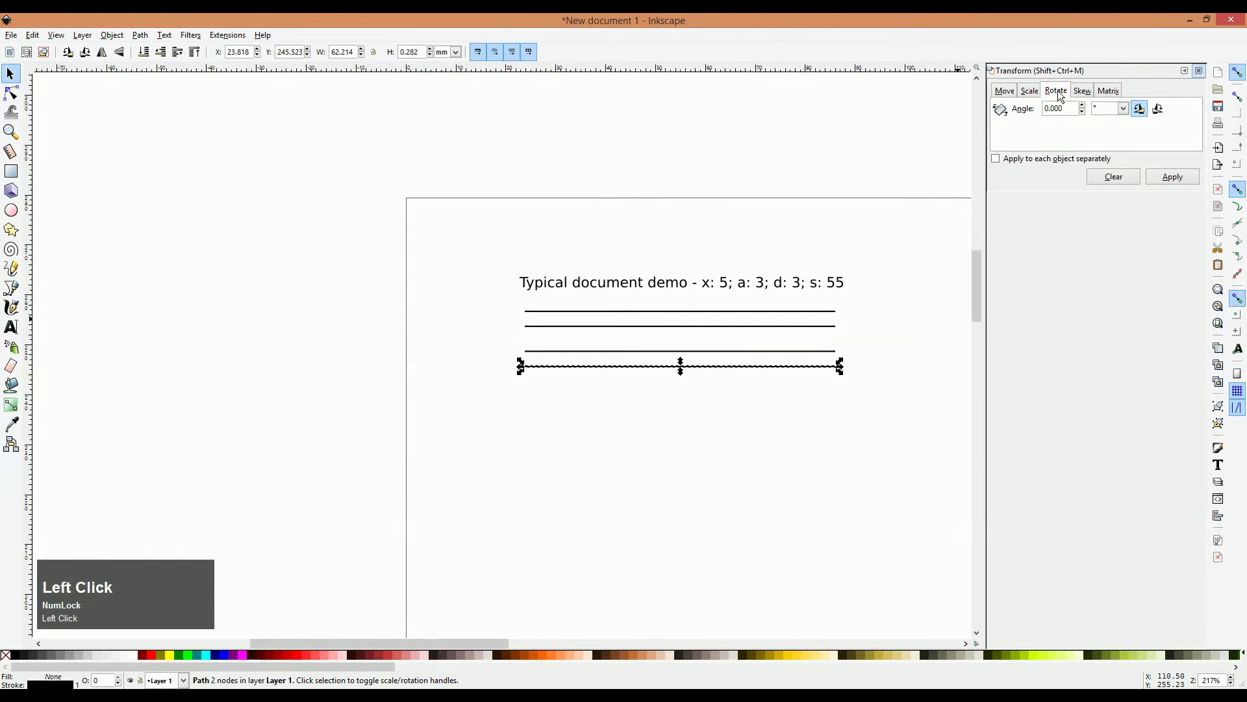
pyautogui.moveTo(1066, 108); pyautogui.dragTo(1032, 110)
pyautogui.write('55')
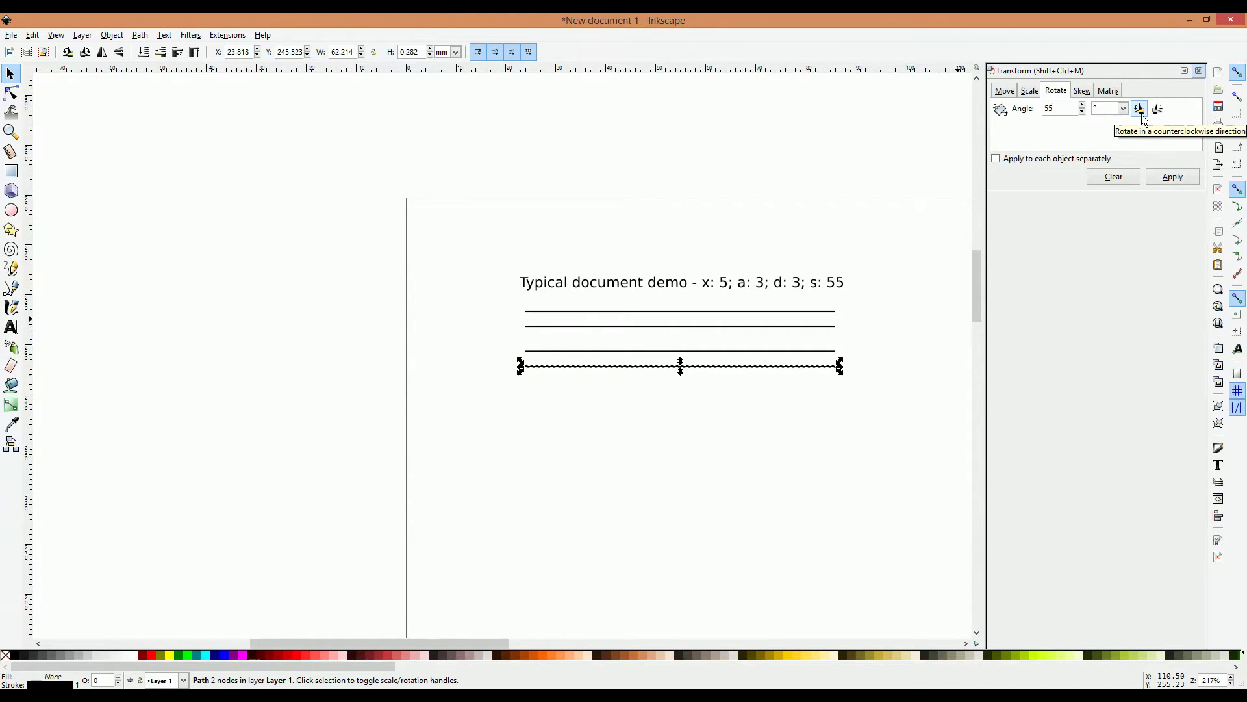
pyautogui.click(1173, 177)
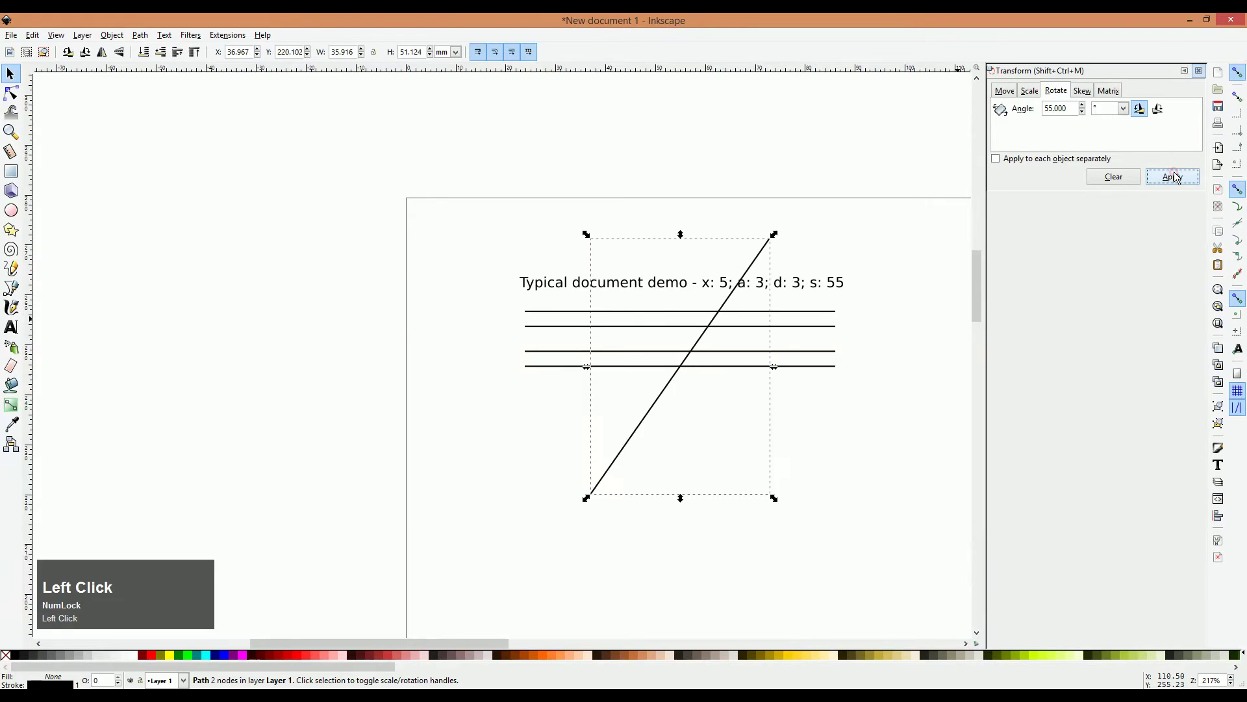
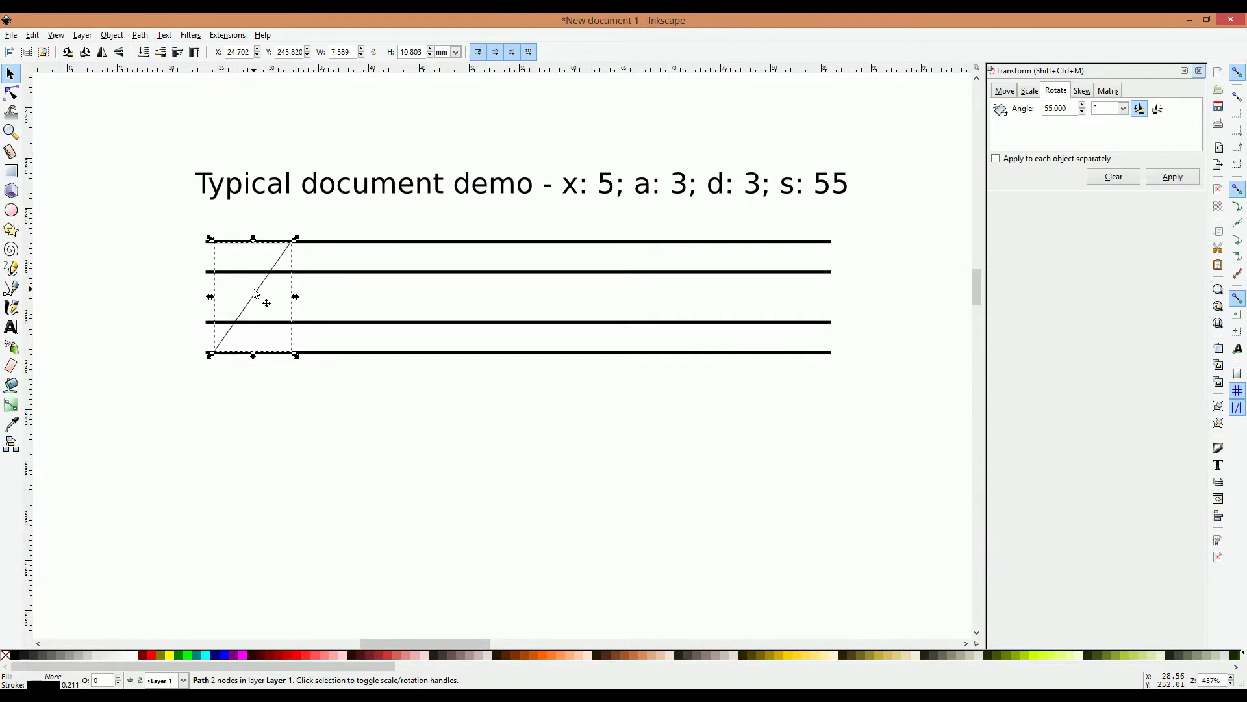
# - Select all four horizontal lines together and shorten them from their right end to a width of about 21 mm
pyautogui.click(685, 242)
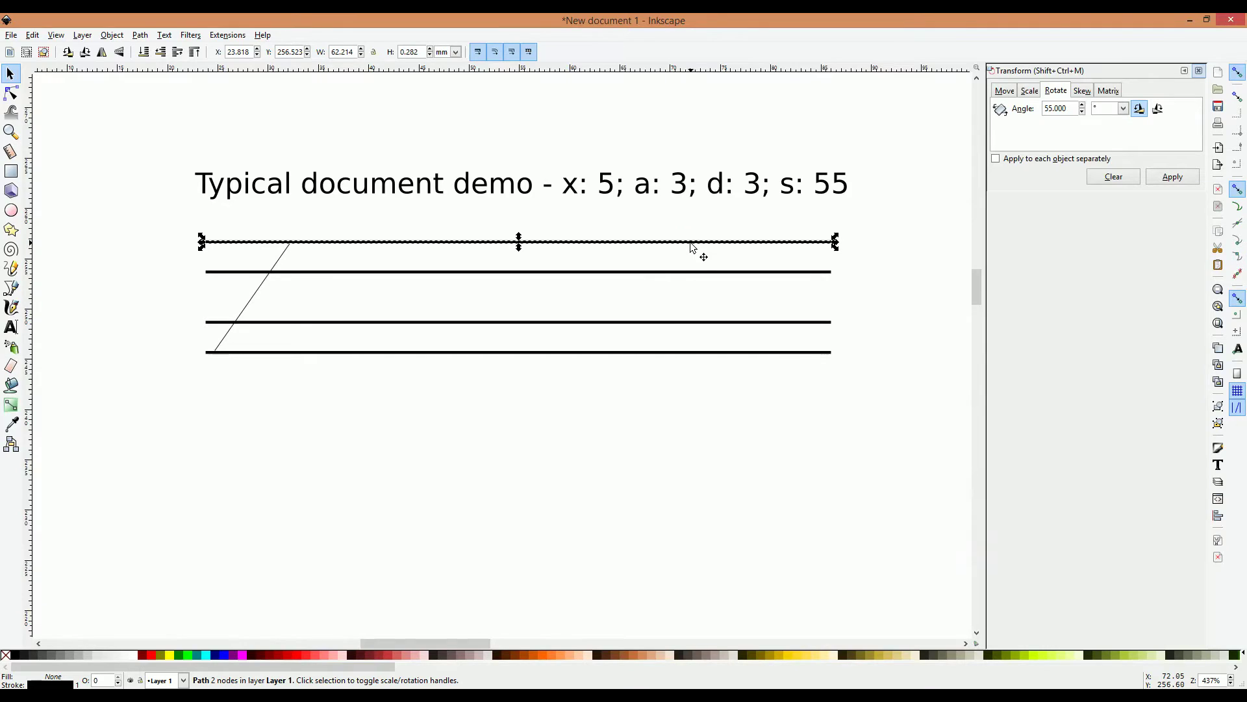
pyautogui.keyDown('shift'); pyautogui.click(694, 273); pyautogui.keyUp('shift')
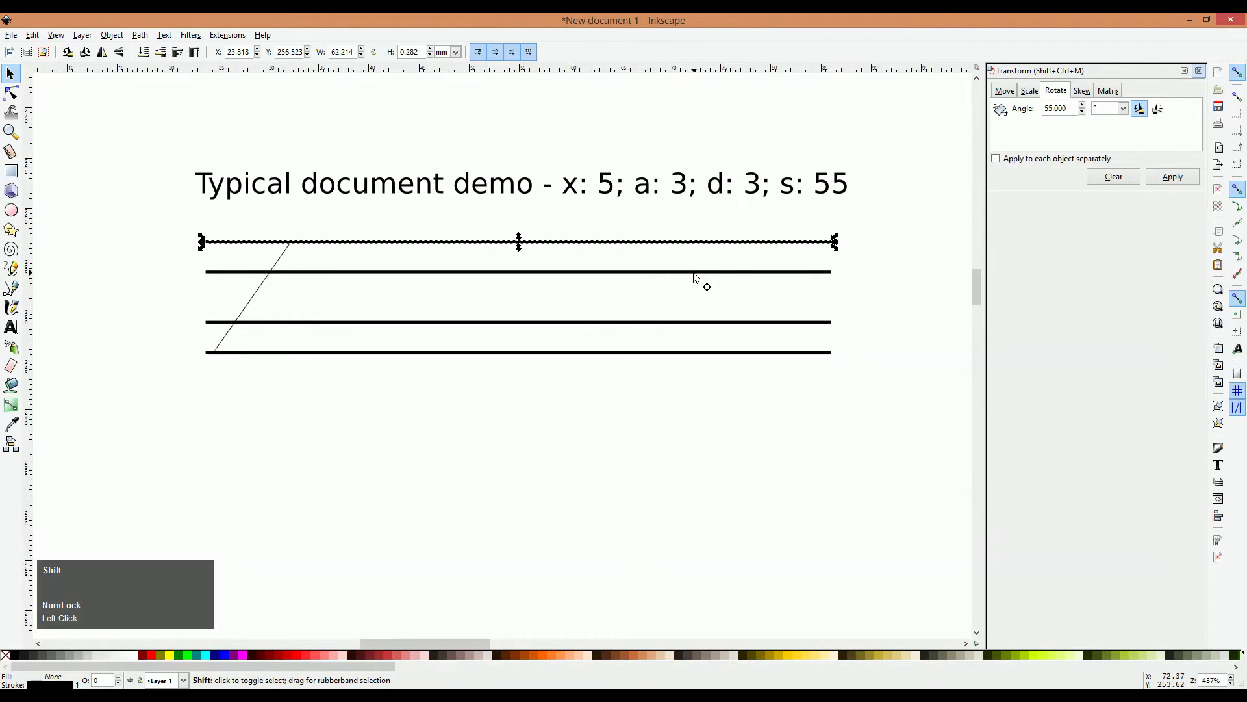
pyautogui.keyDown('shift'); pyautogui.click(696, 322); pyautogui.keyUp('shift')
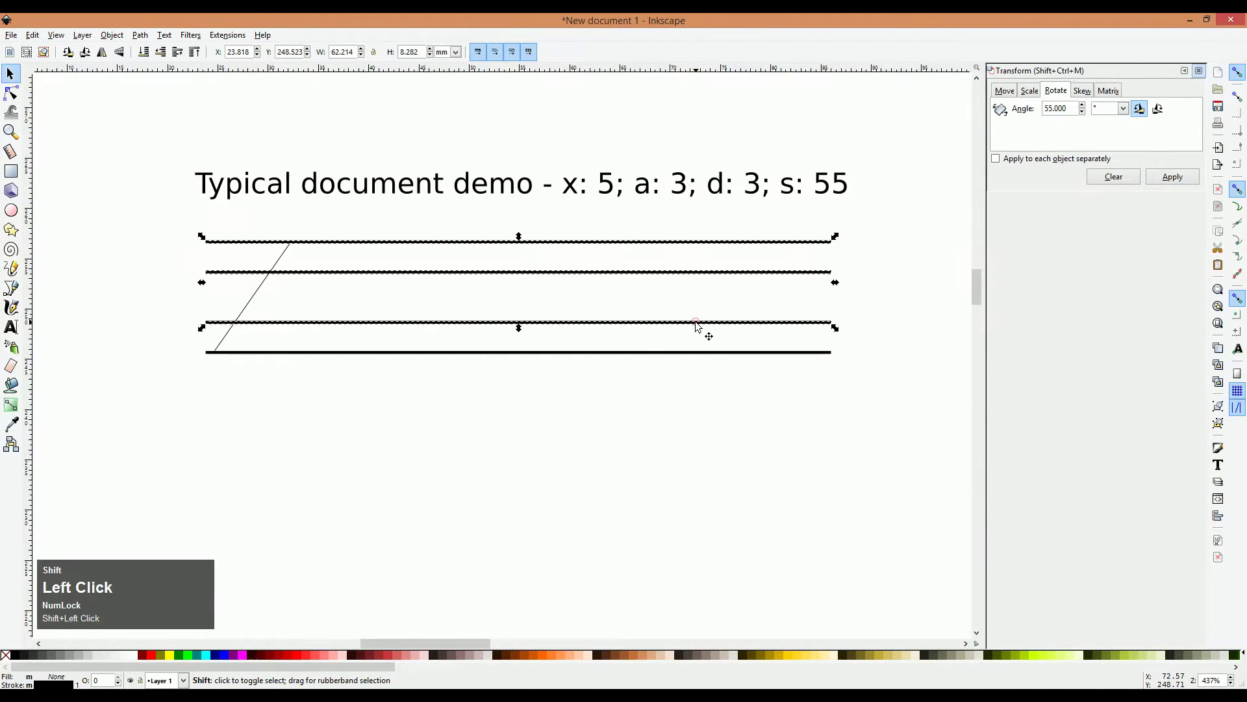
pyautogui.keyDown('shift'); pyautogui.click(702, 352); pyautogui.keyUp('shift')
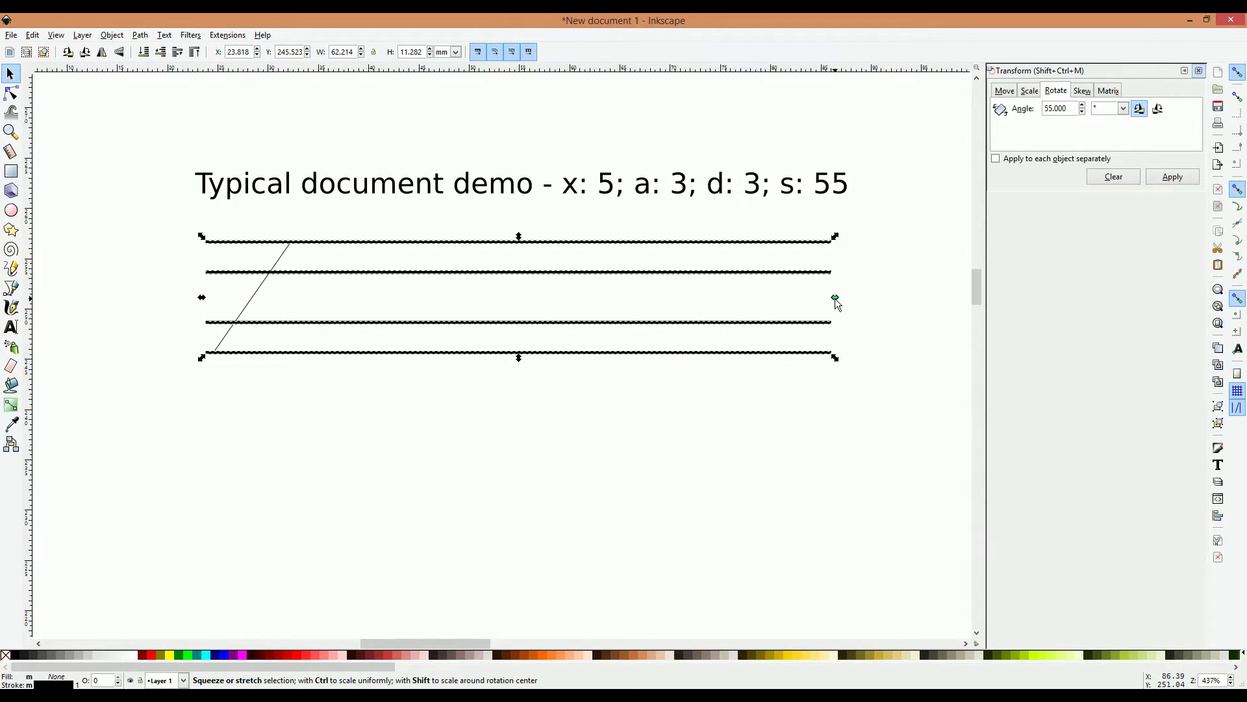
pyautogui.moveTo(836, 298); pyautogui.dragTo(297, 295)
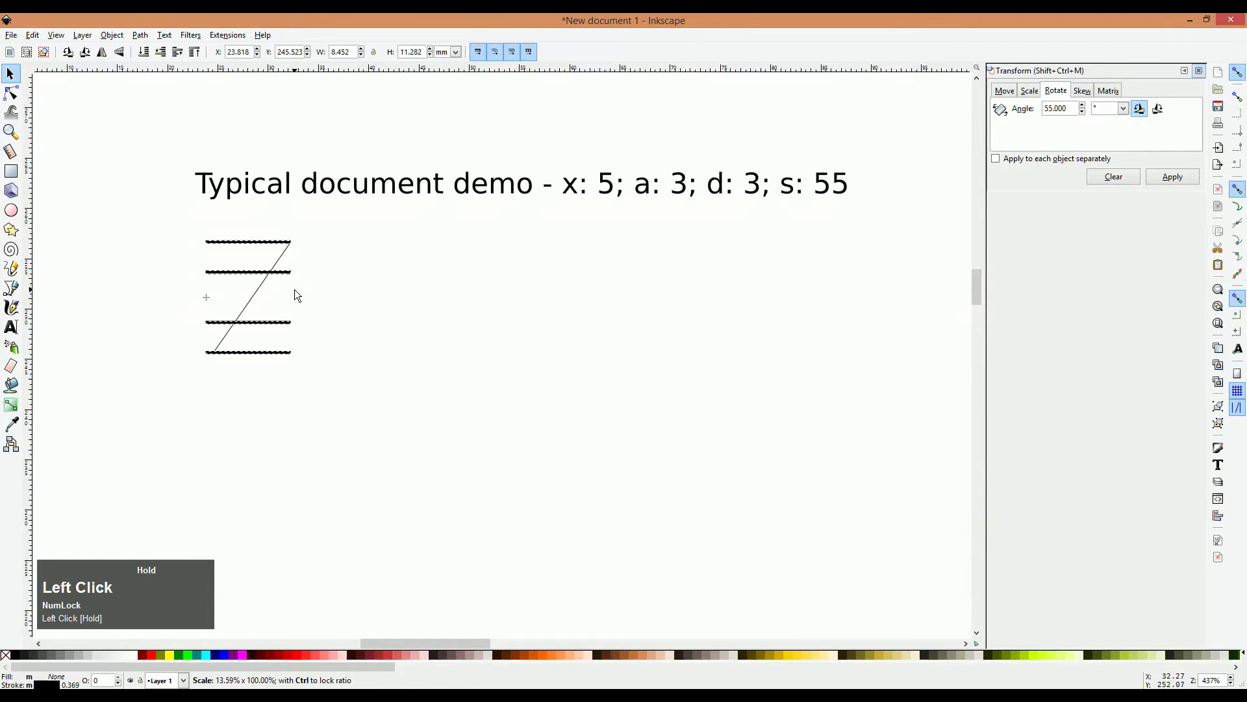
pyautogui.moveTo(295, 291); pyautogui.dragTo(354, 296)
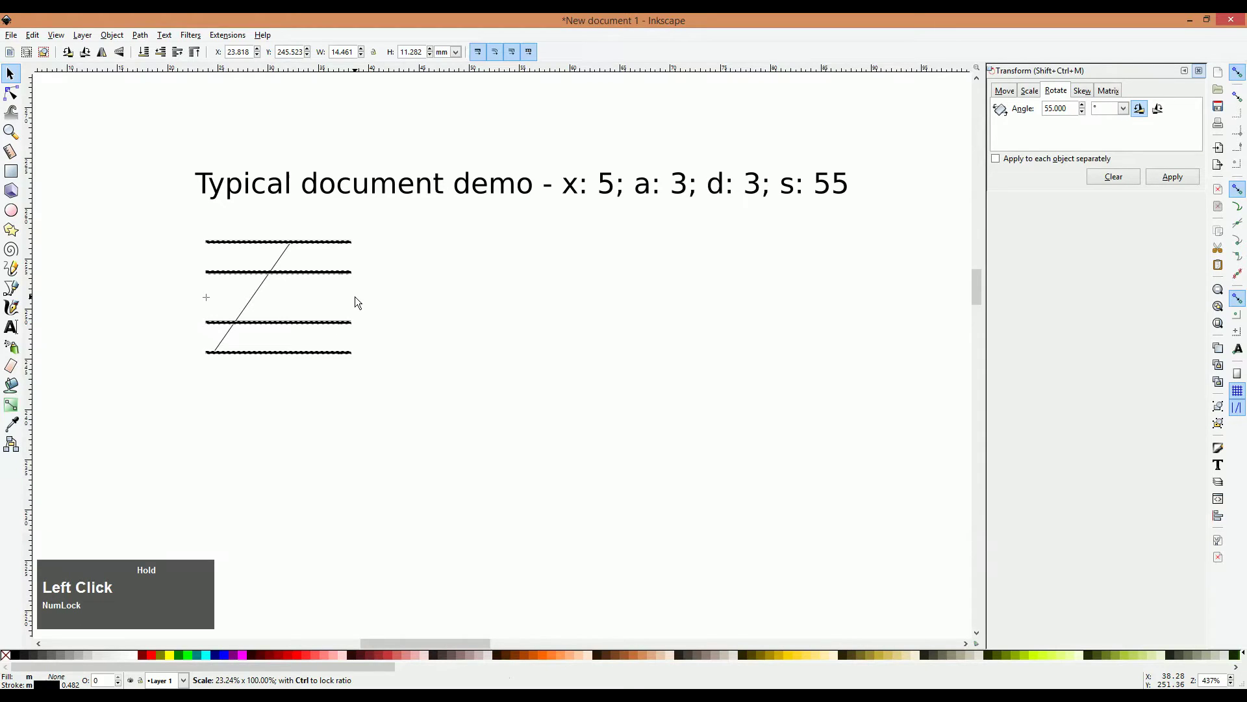
pyautogui.moveTo(356, 298); pyautogui.dragTo(421, 306)
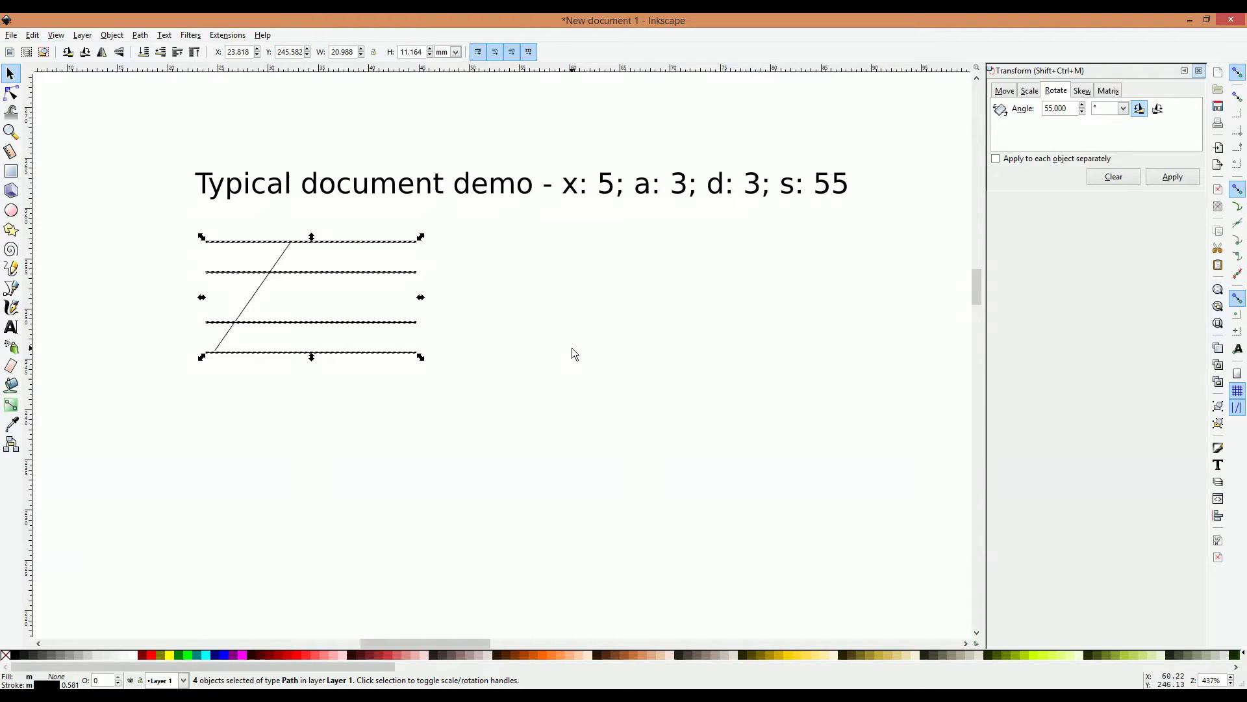
# - Add the slanted line to the selection of four horizontal lines and group all five objects
pyautogui.keyDown('shift'); pyautogui.click(258, 293); pyautogui.keyUp('shift')
pyautogui.click(112, 36)
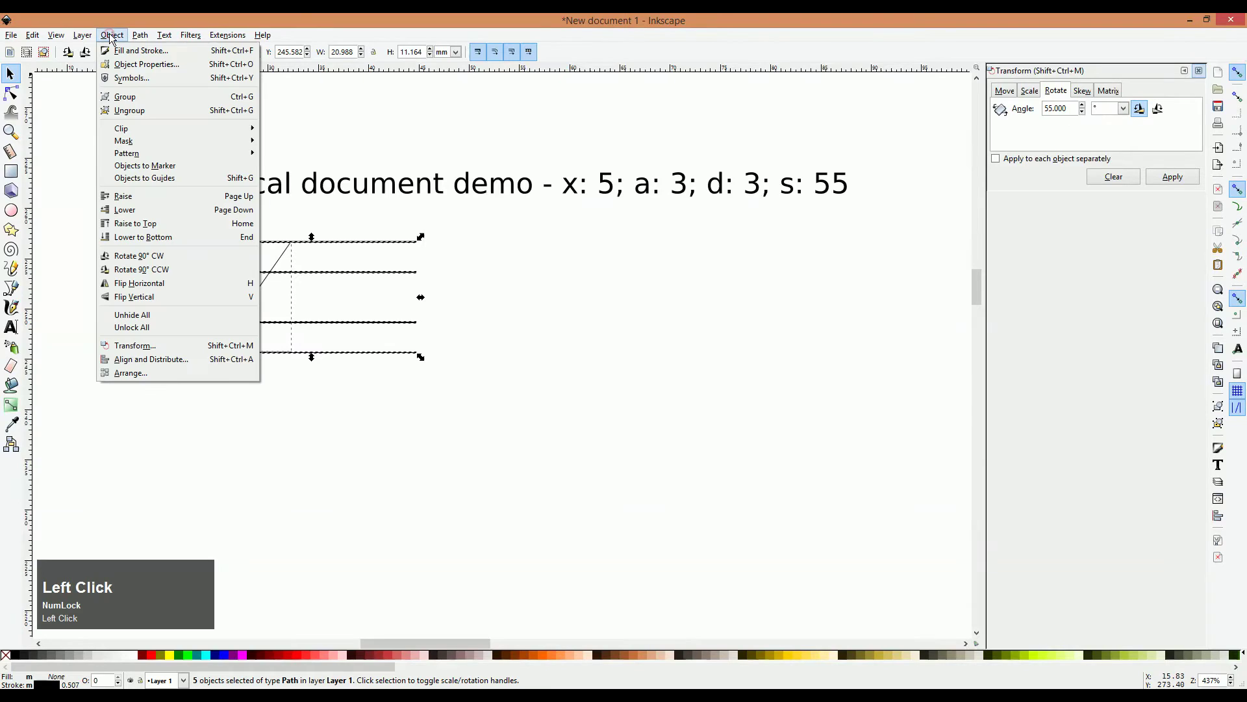
pyautogui.click(167, 103)
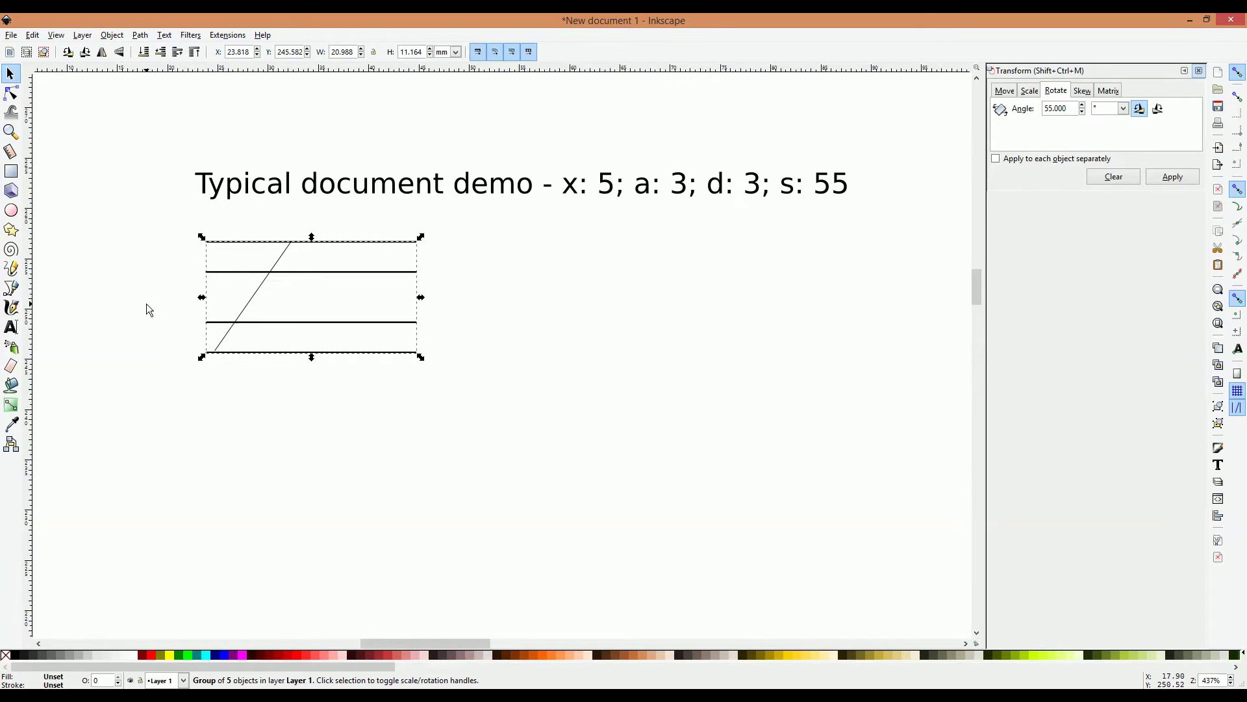
# - Check that the grouped lines select as a single object by picking the group at different lines, and leave it deselected
pyautogui.click(118, 348)
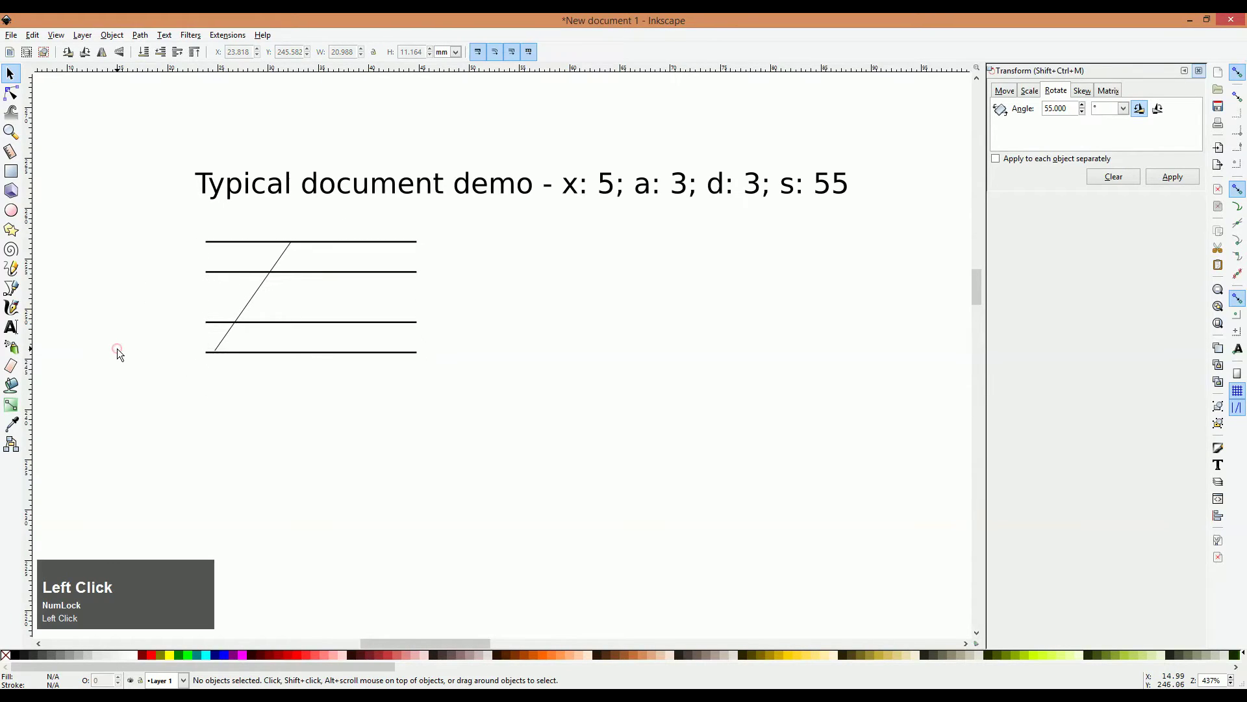
pyautogui.click(265, 282)
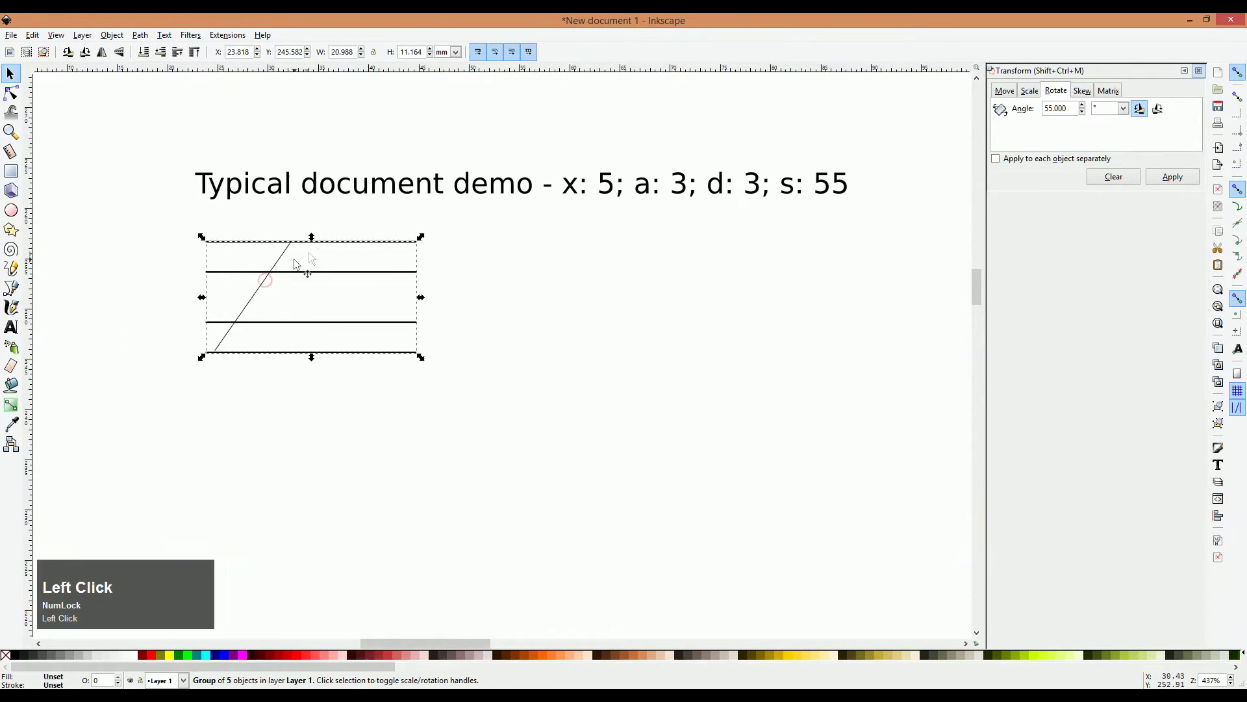
pyautogui.click(463, 293)
pyautogui.click(418, 284)
pyautogui.click(523, 330)
pyautogui.click(400, 353)
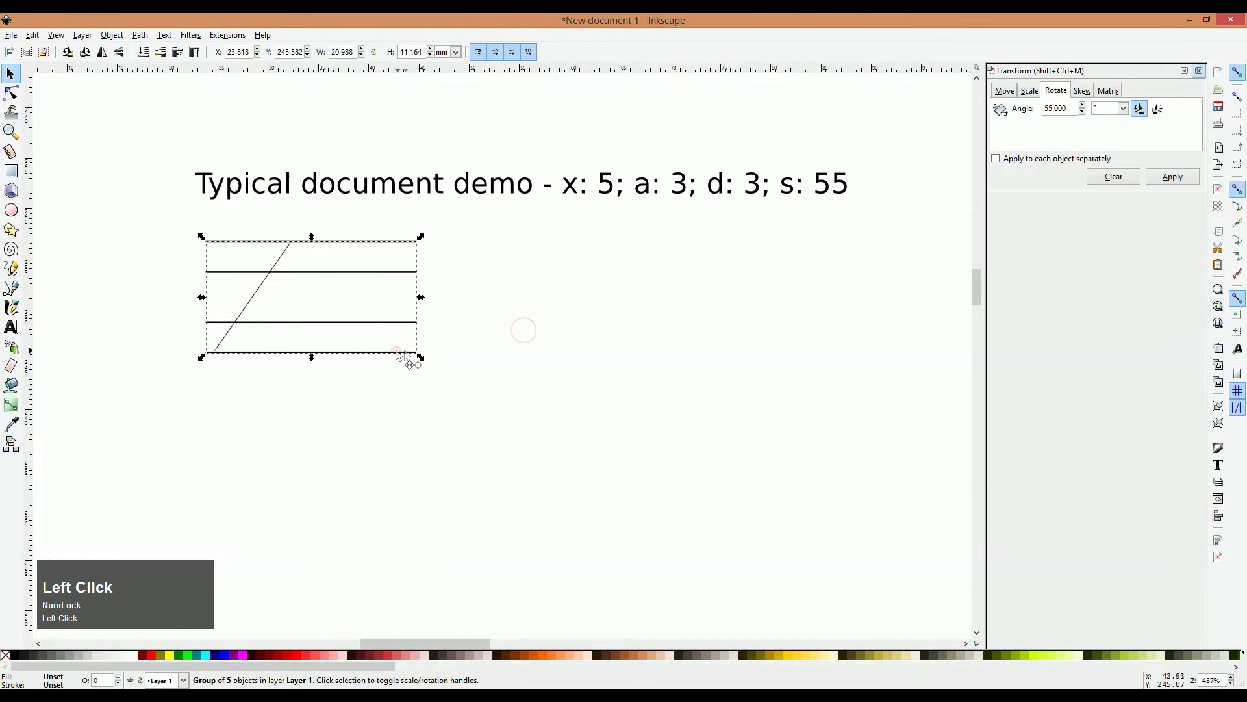
pyautogui.click(485, 362)
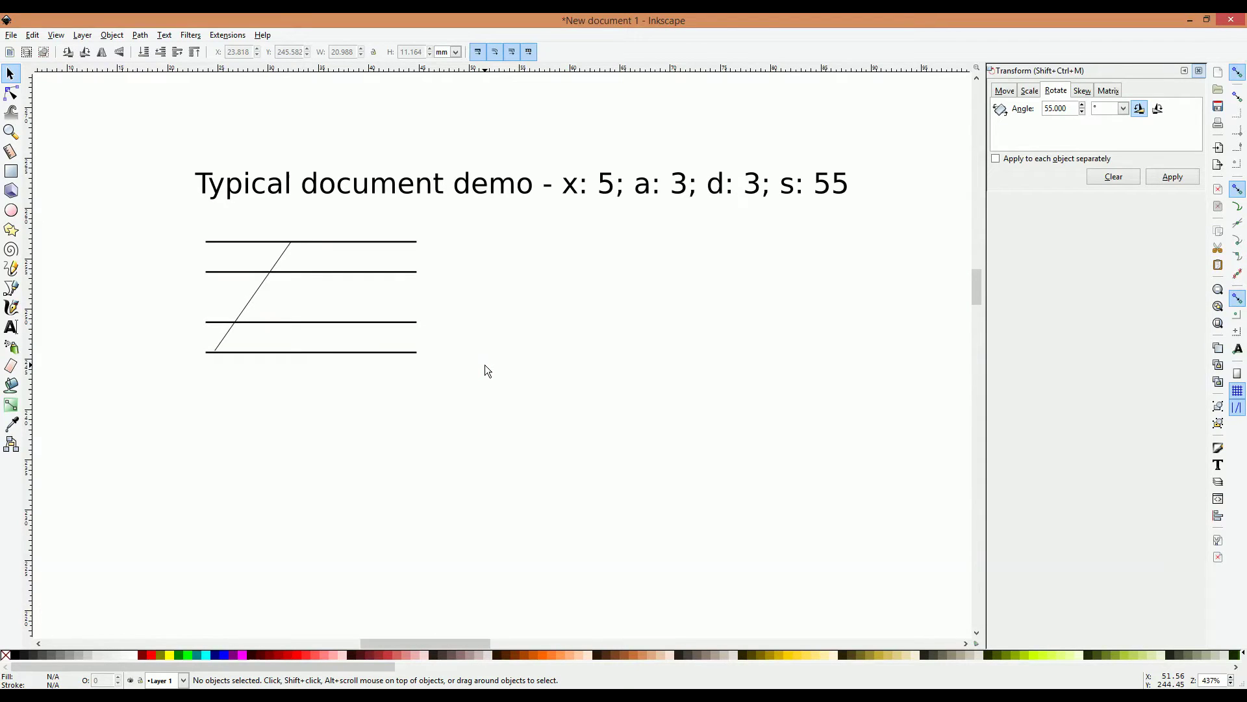
# - Close the Transform settings and open the Create Tiled Clones settings
pyautogui.click(1200, 71)
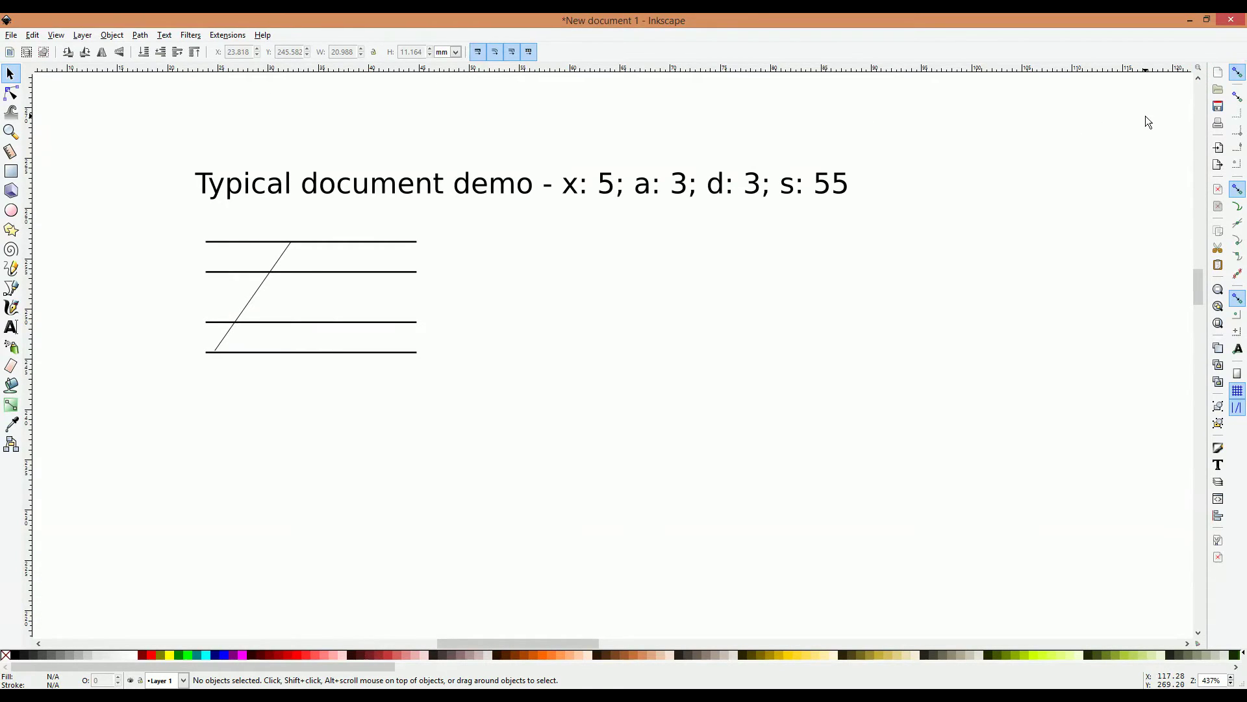
pyautogui.press('5')
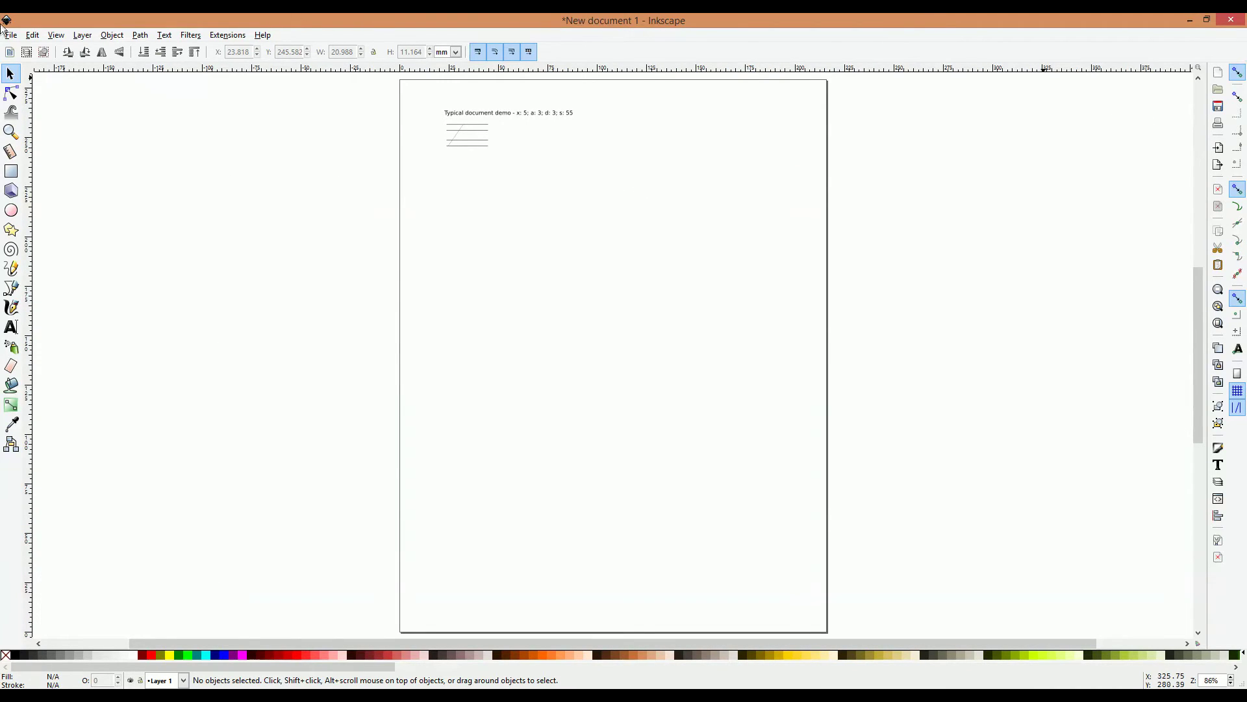
pyautogui.click(33, 36)
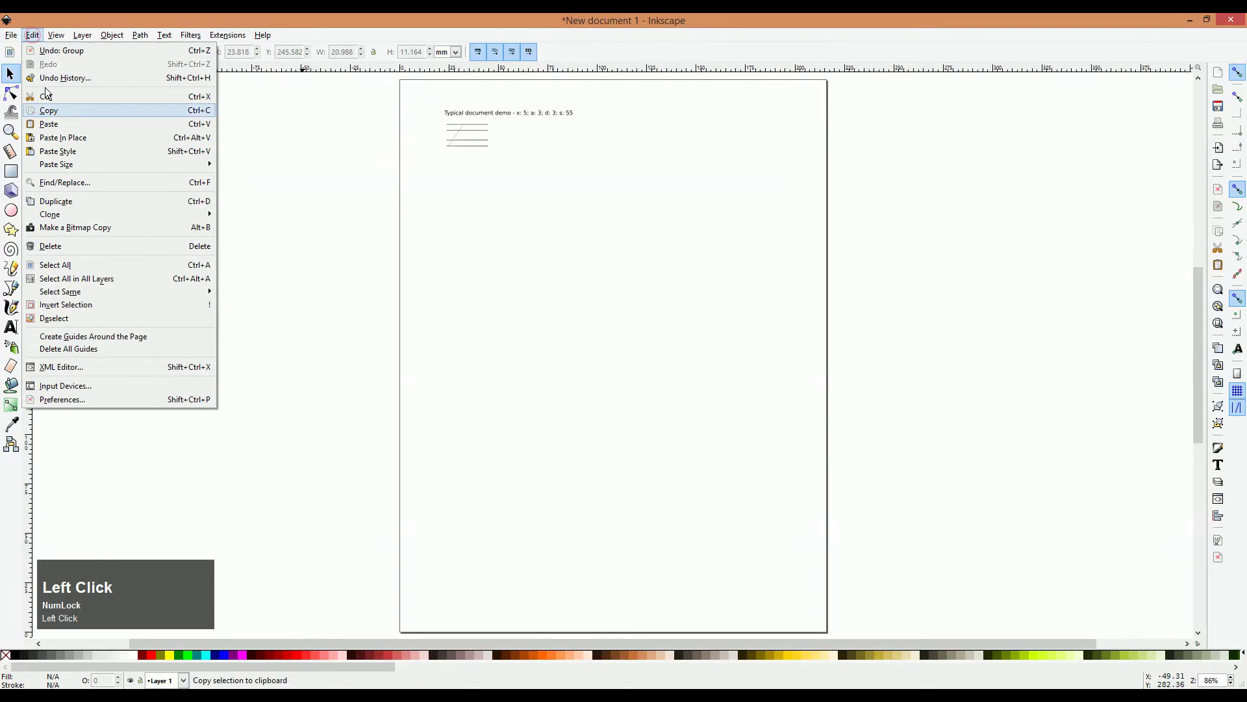
pyautogui.moveTo(106, 218)
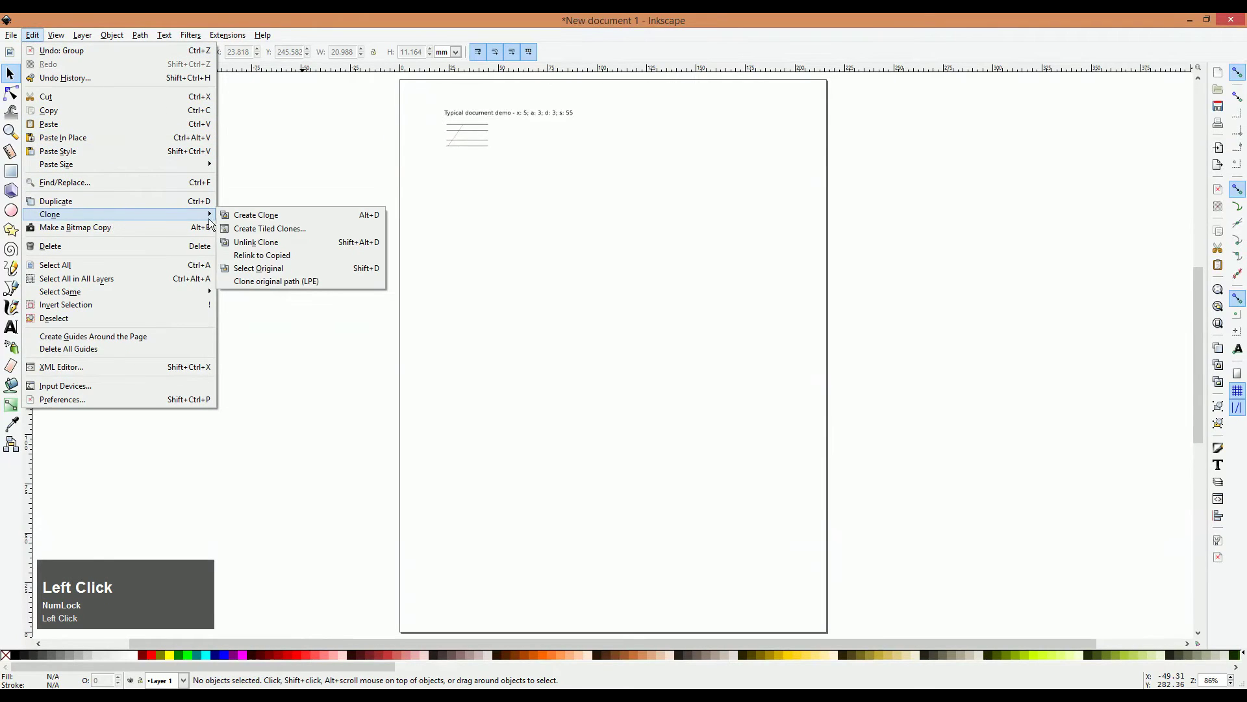
pyautogui.click(284, 229)
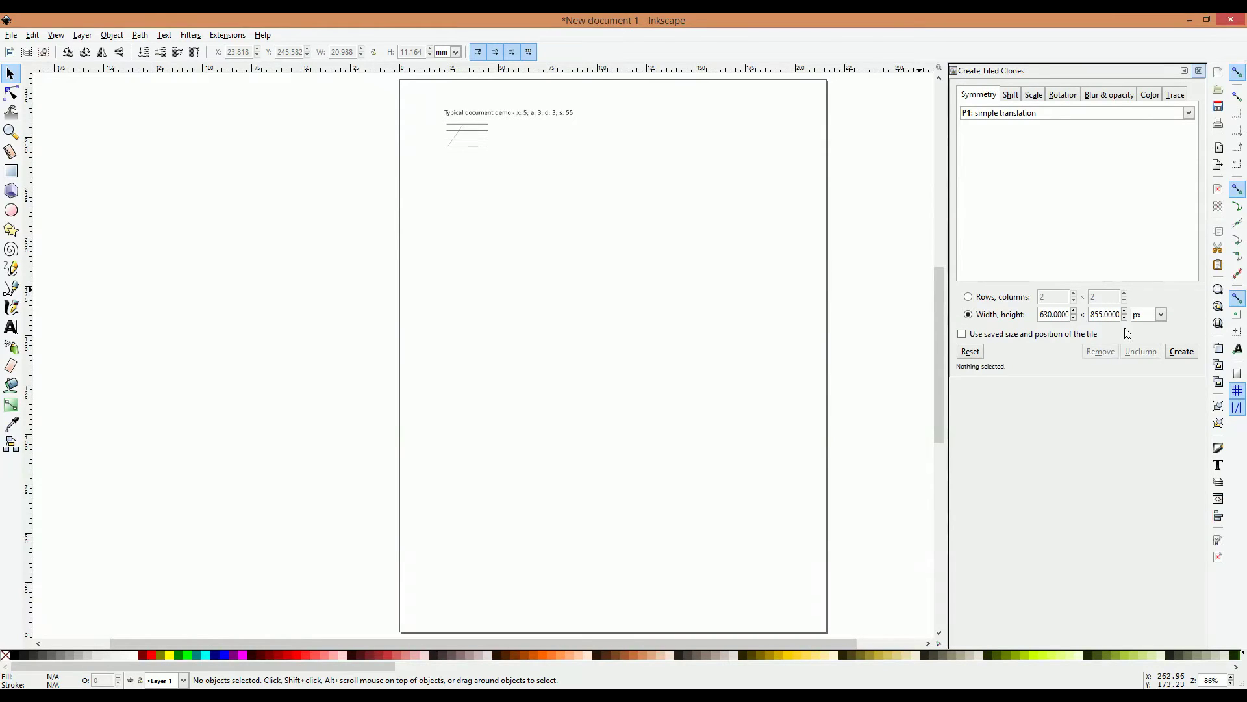
# - Set the tiling unit to inches and create tiled clones of the line group over a 7 × 9.5 in area with simple translation
pyautogui.click(1163, 316)
pyautogui.click(1149, 377)
pyautogui.click(465, 135)
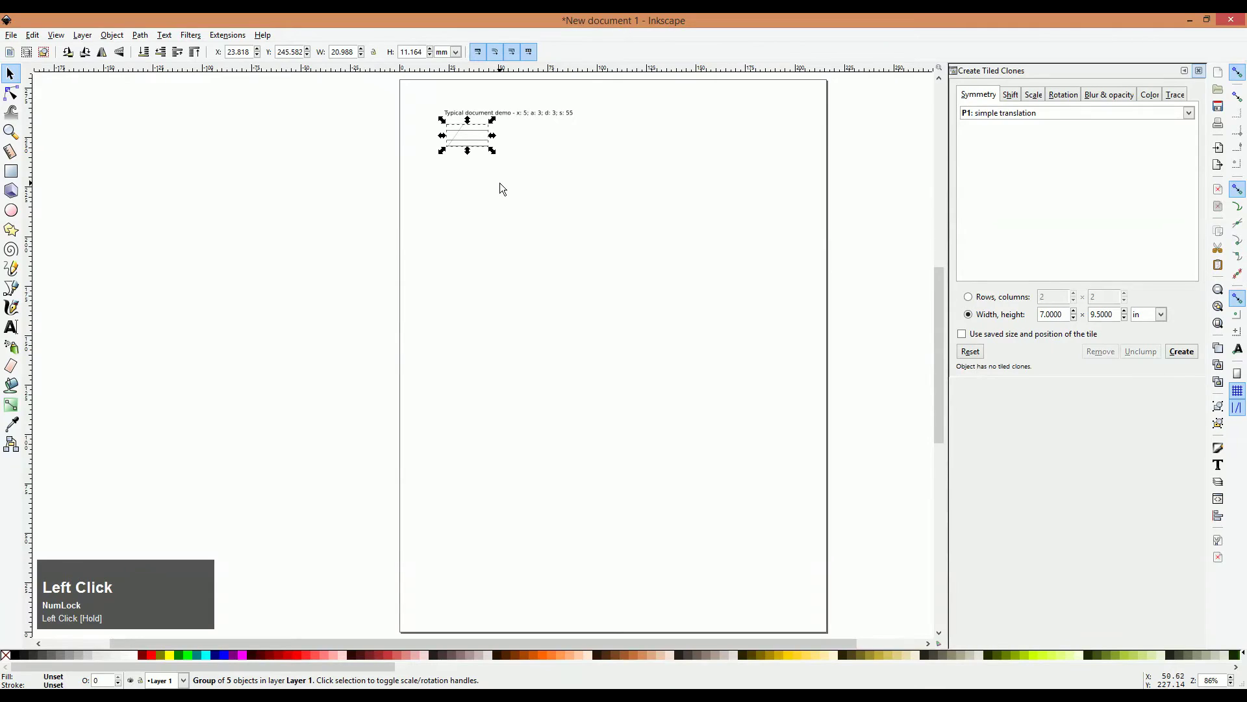
pyautogui.click(1183, 352)
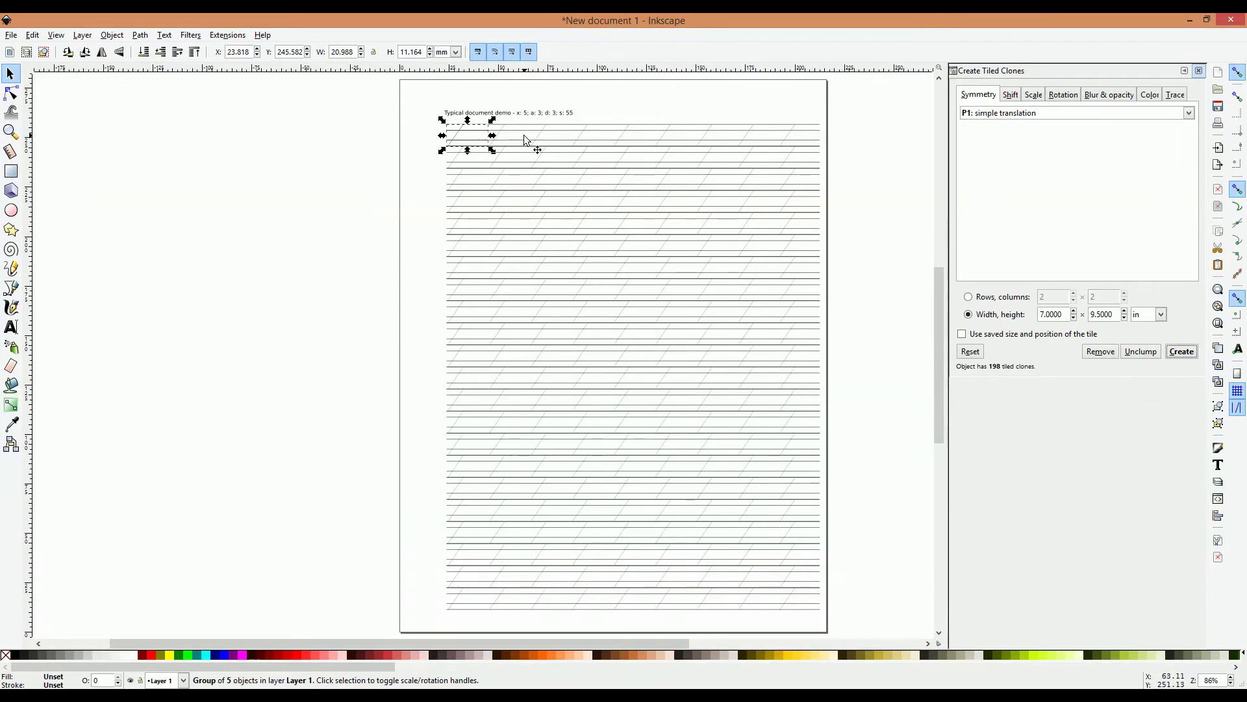
# - Remove the tiled clones of the line group and create them again with the same settings
pyautogui.click(1107, 352)
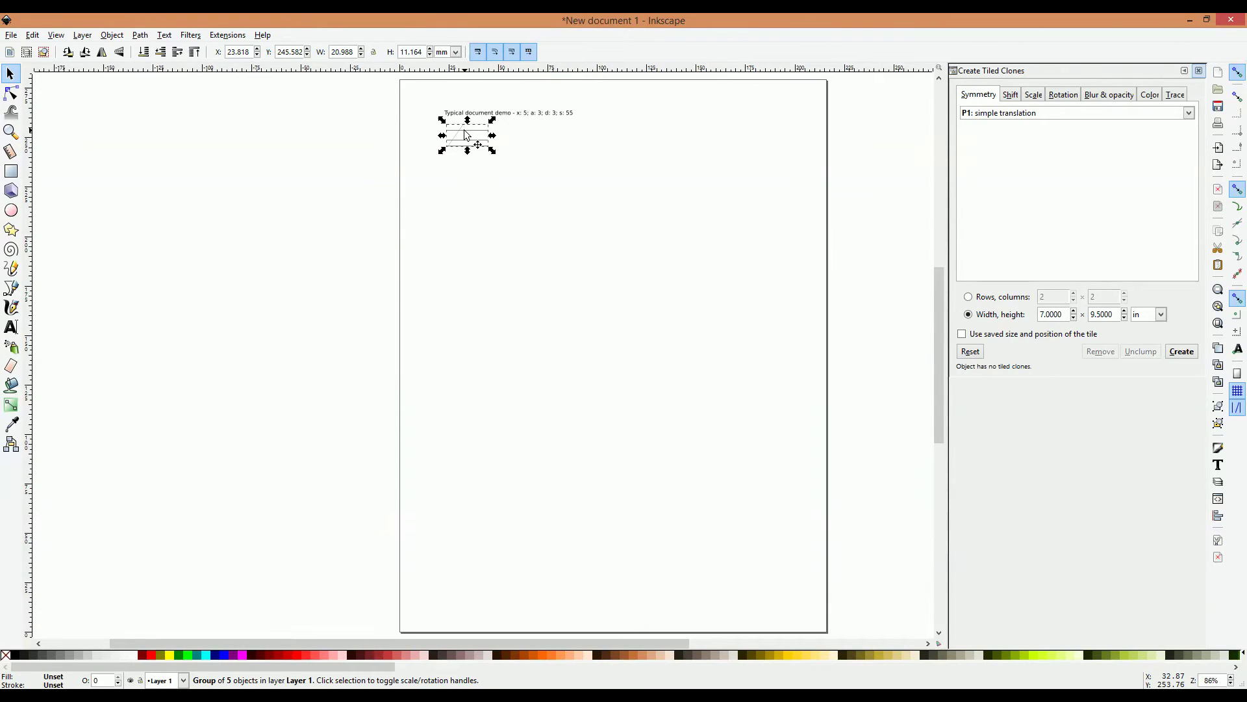
pyautogui.click(1183, 352)
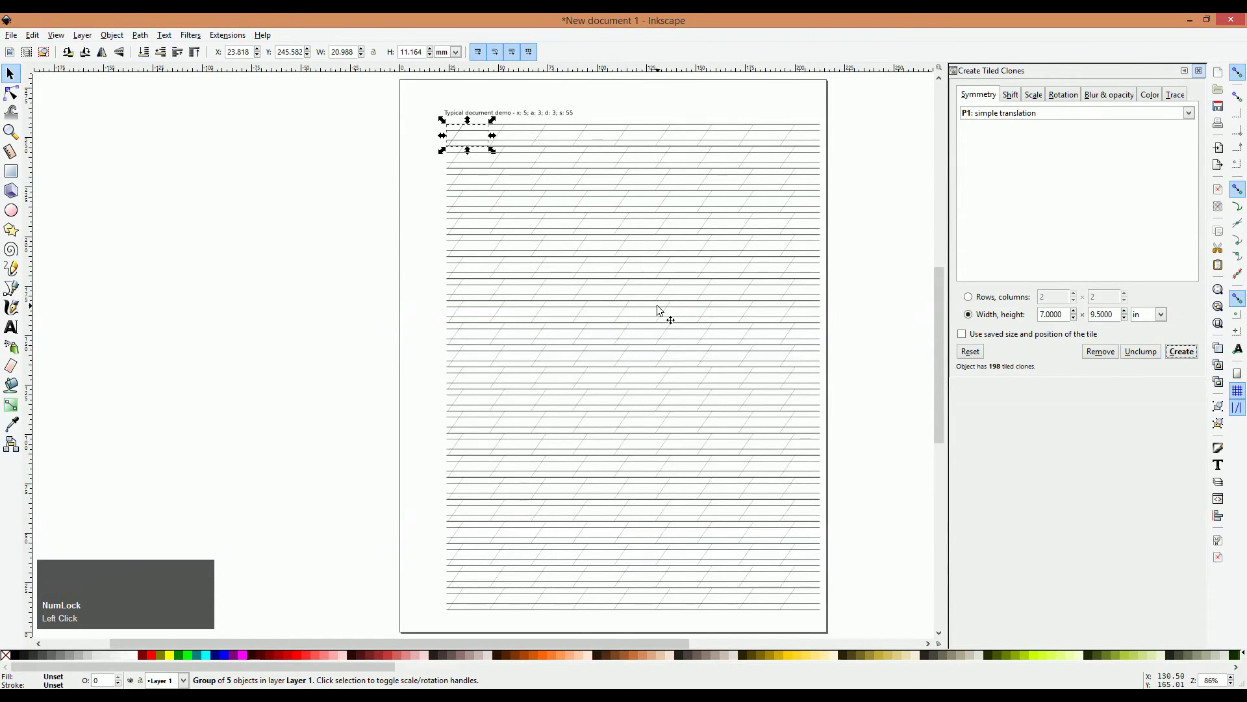
# - Select the original line group beneath the clone at the tiling's upper-left corner and remove its tiled clones
pyautogui.click(647, 224)
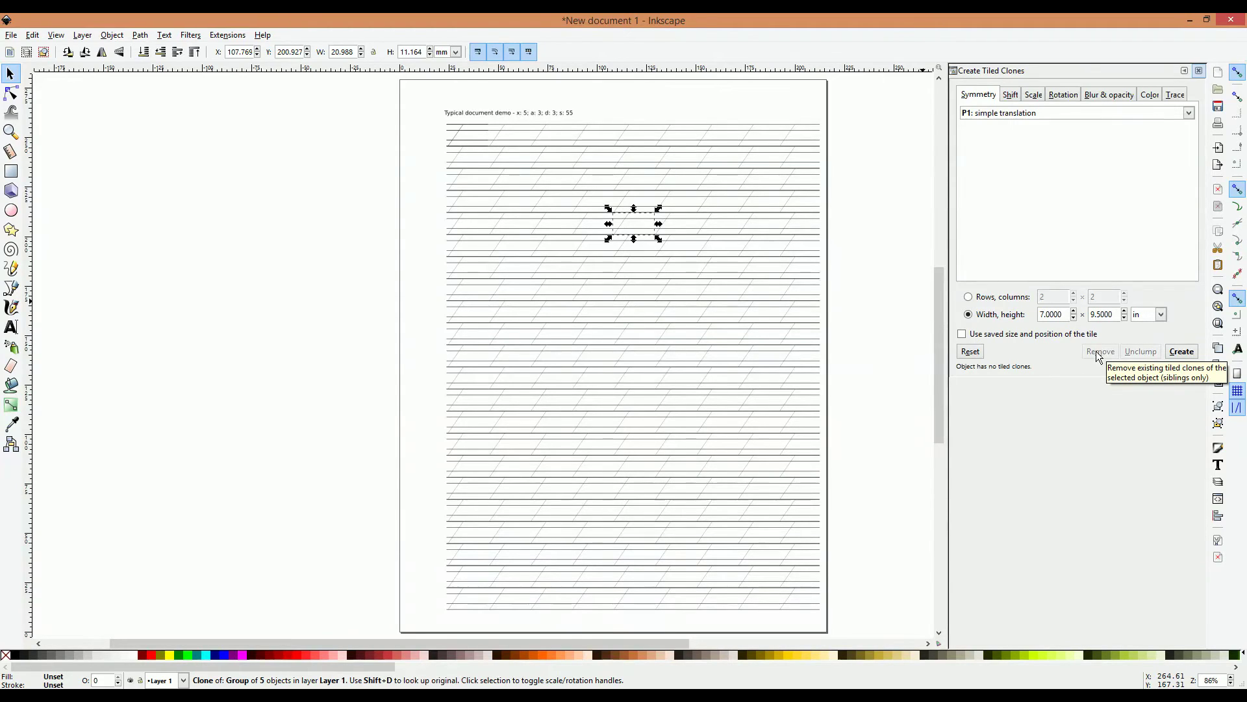
pyautogui.click(458, 136)
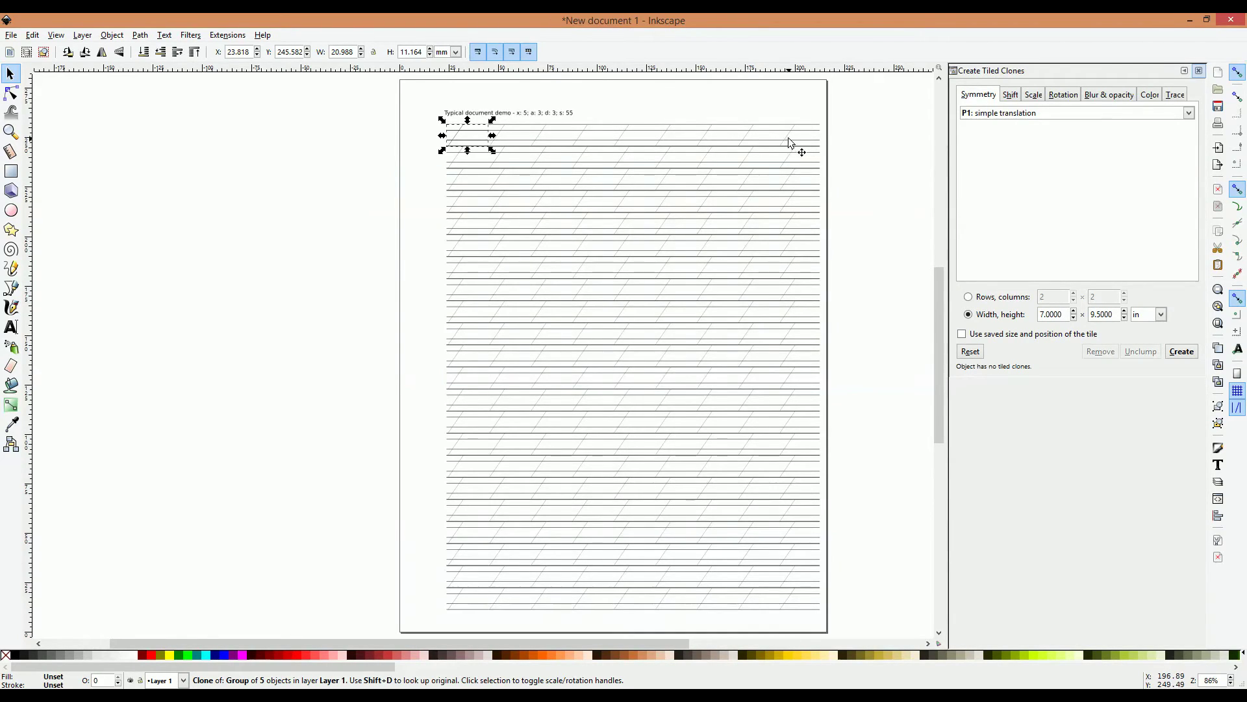
pyautogui.keyDown('alt'); pyautogui.click(473, 137); pyautogui.keyUp('alt')
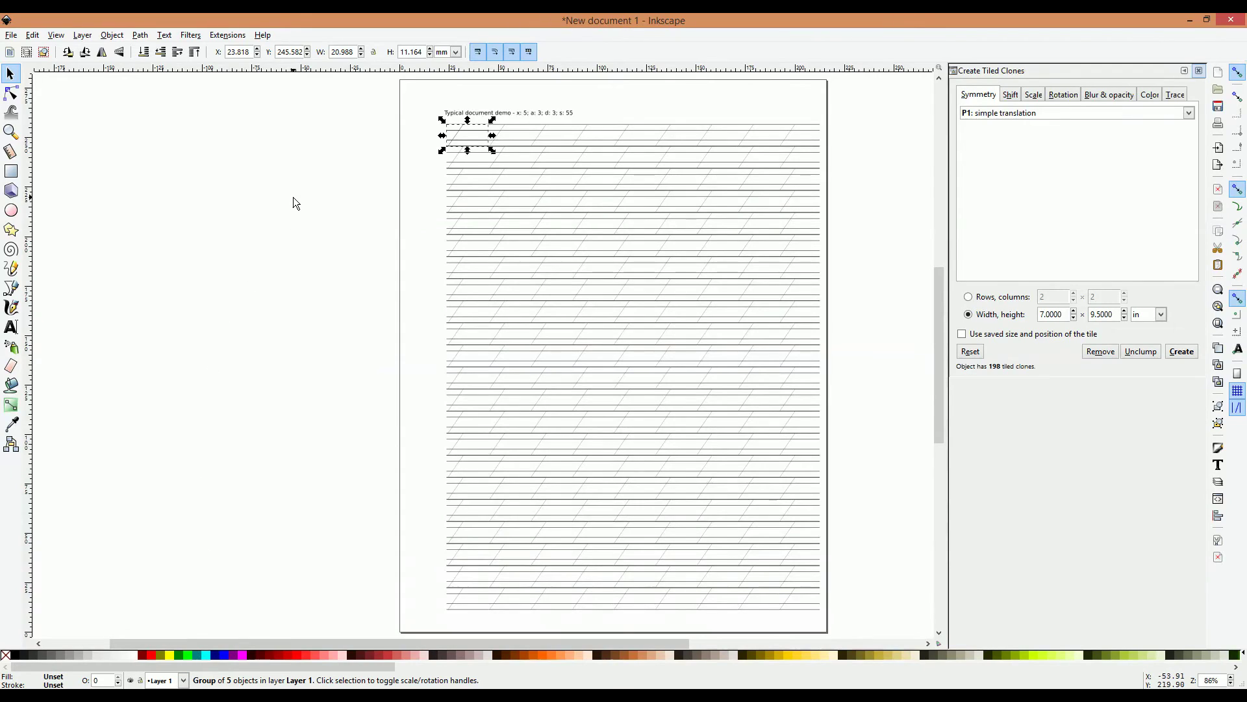
pyautogui.click(1108, 355)
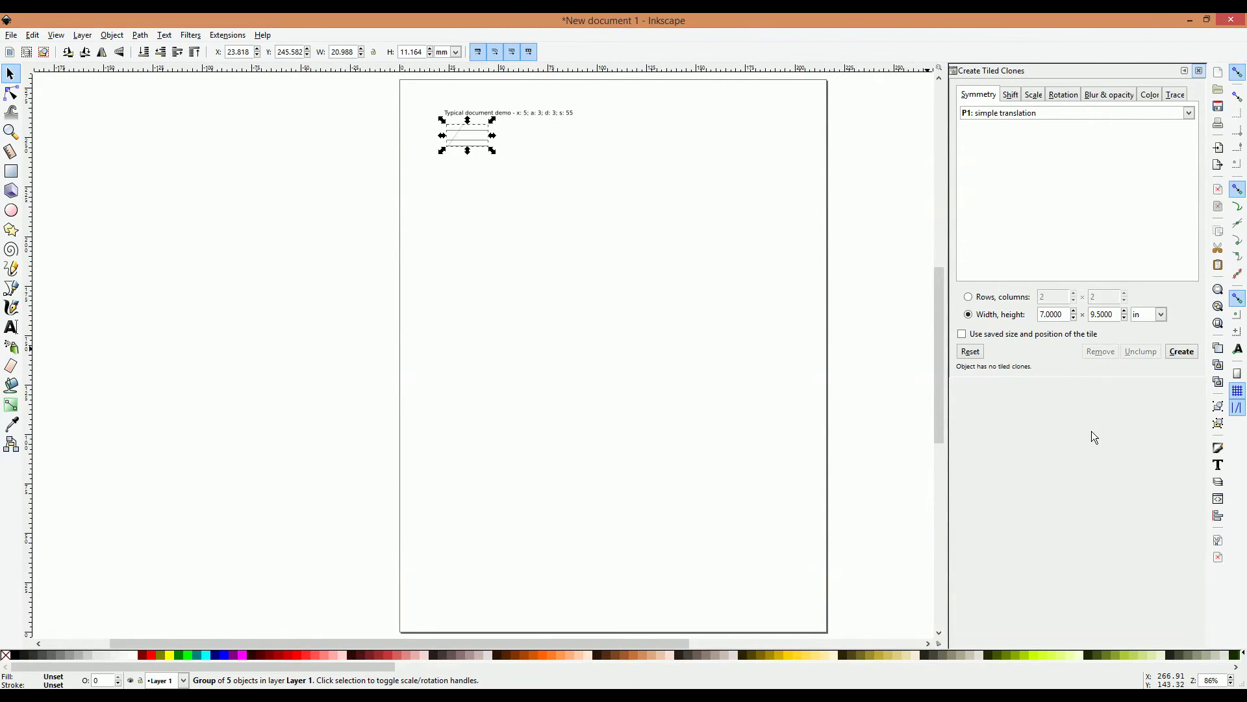
# - Move the line group left and slightly up to about X 16.3, Y 246.2 mm and create its 7 × 9.5 in tiled clones
pyautogui.moveTo(471, 133); pyautogui.dragTo(455, 137)
pyautogui.click(1180, 352)
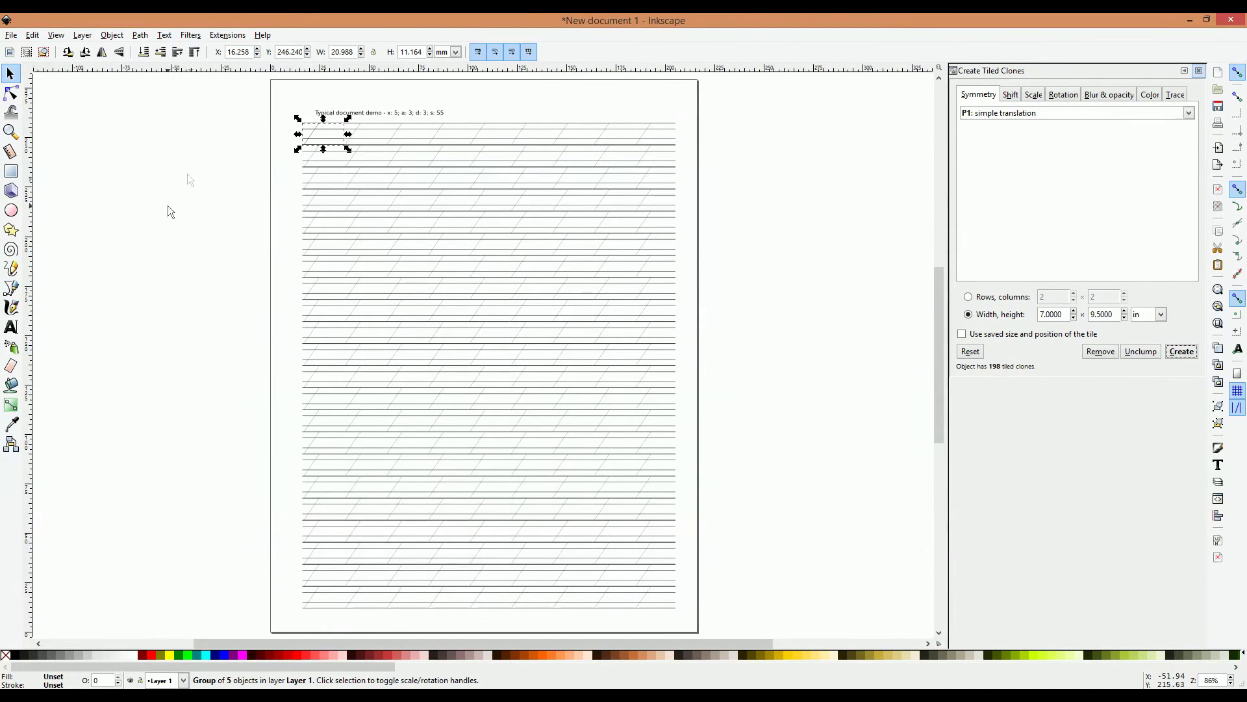
# - Inspect the lines where adjacent tiled rows meet below the title, and remove the group's tiled clones
pyautogui.press('z')
pyautogui.moveTo(270, 92); pyautogui.dragTo(445, 203)
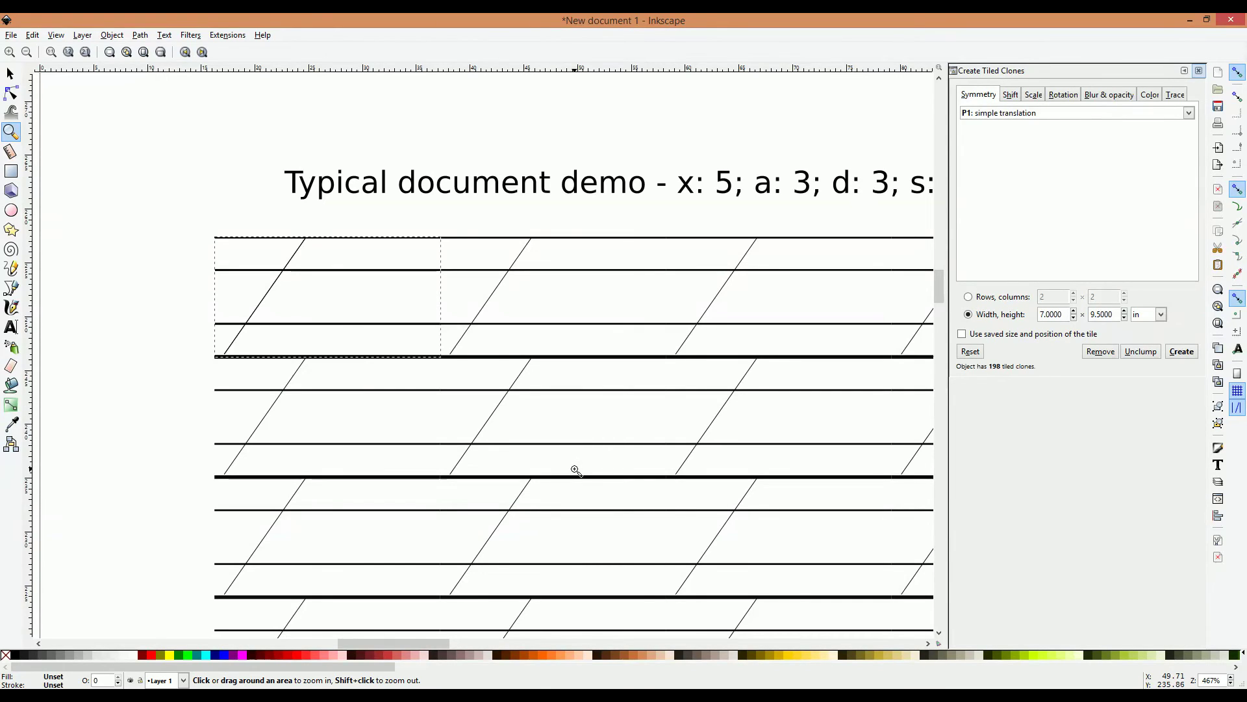
pyautogui.click(1096, 357)
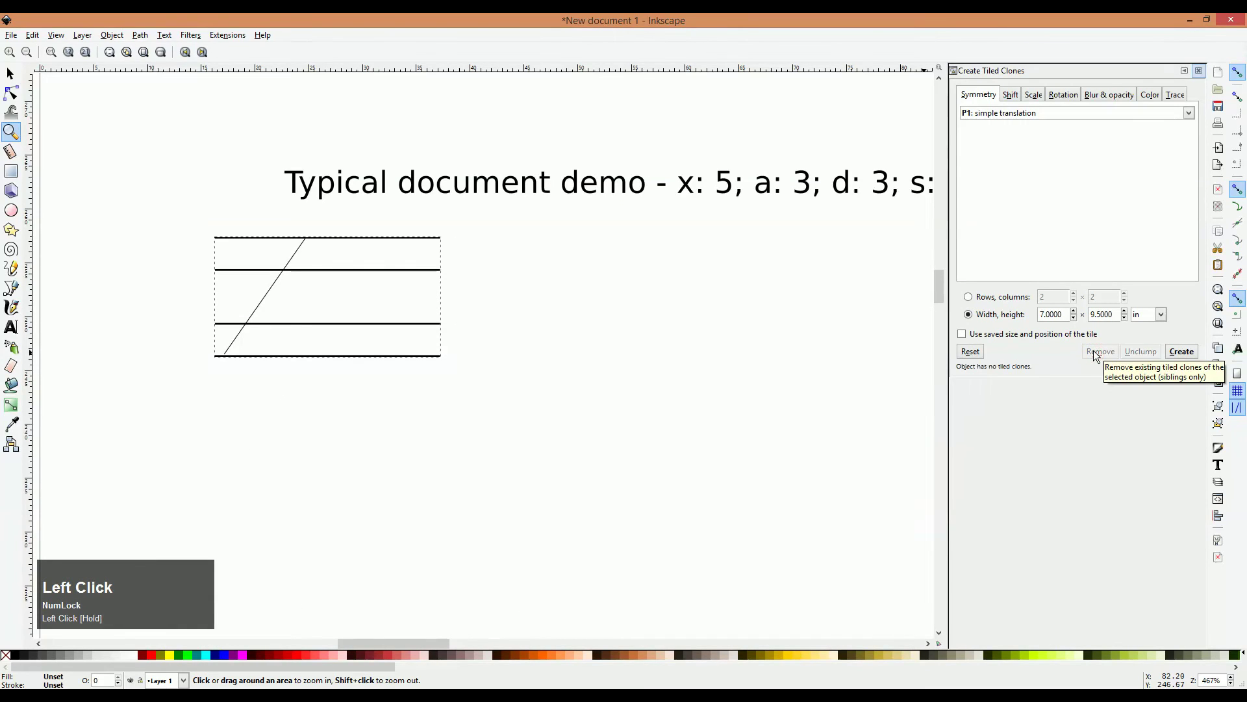
# - Set a per-row vertical shift of 20% and create the line group's 7 × 9.5 in tiled clones
pyautogui.click(1012, 96)
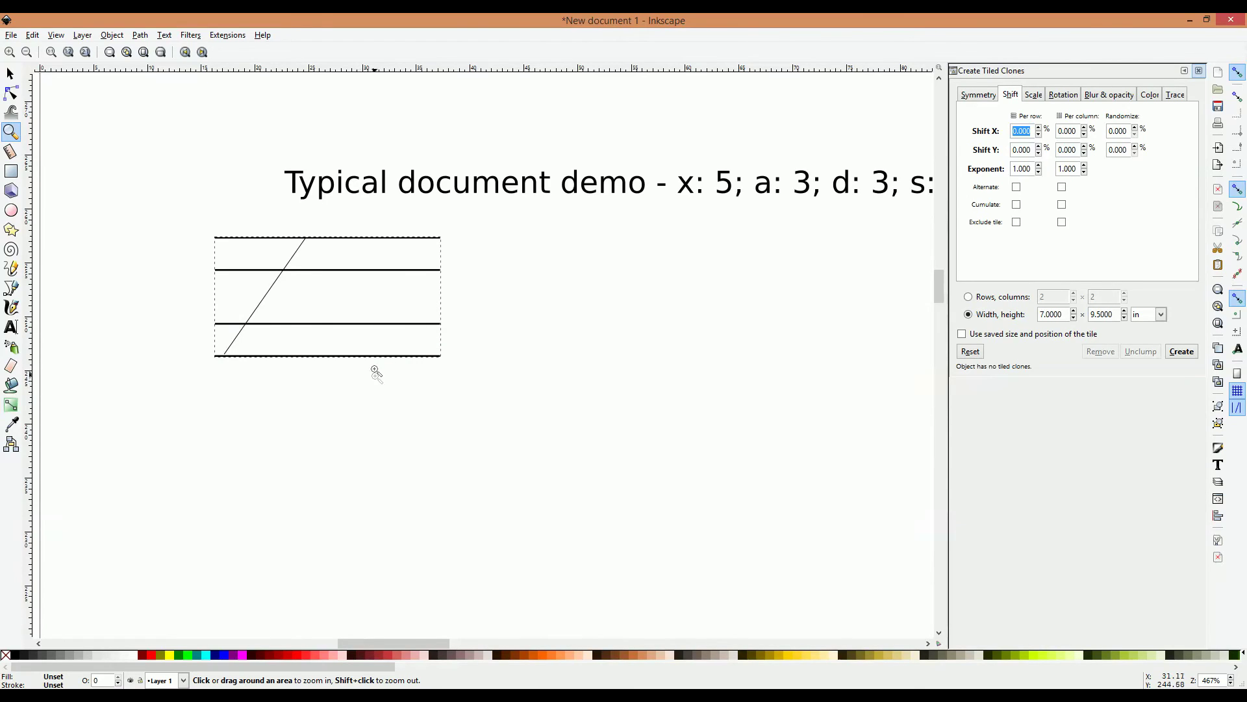
pyautogui.click(1034, 148)
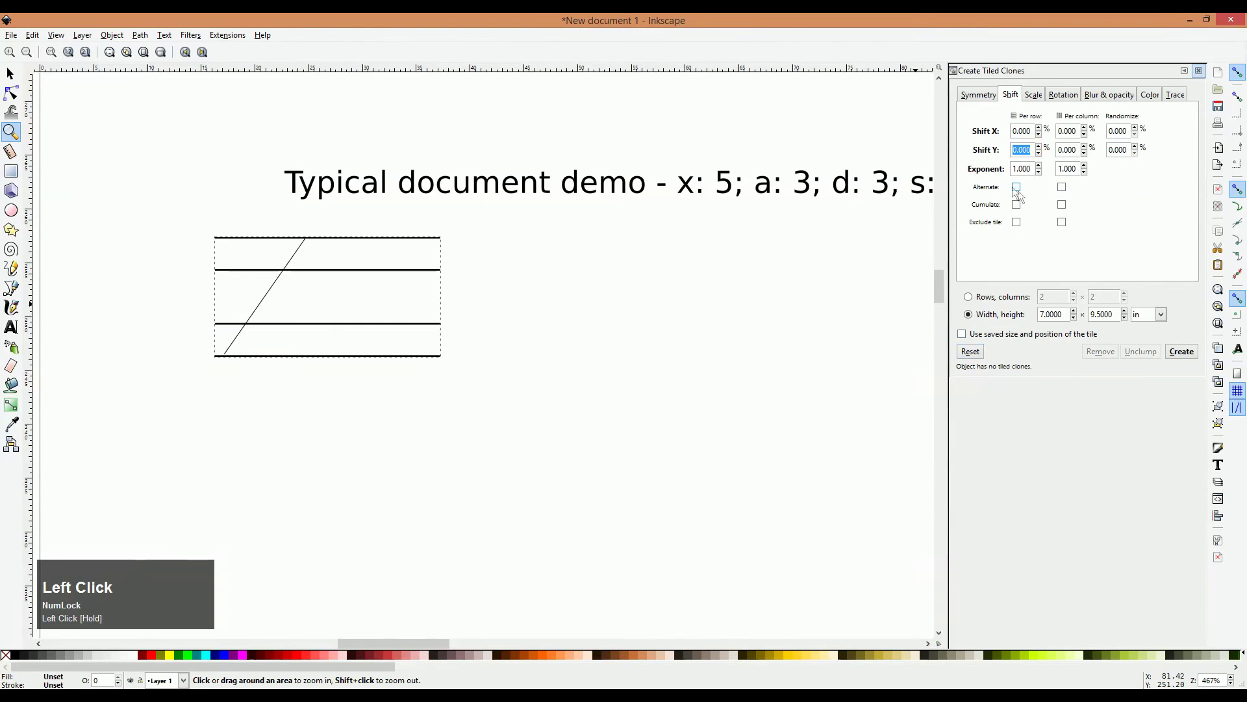
pyautogui.write('20')
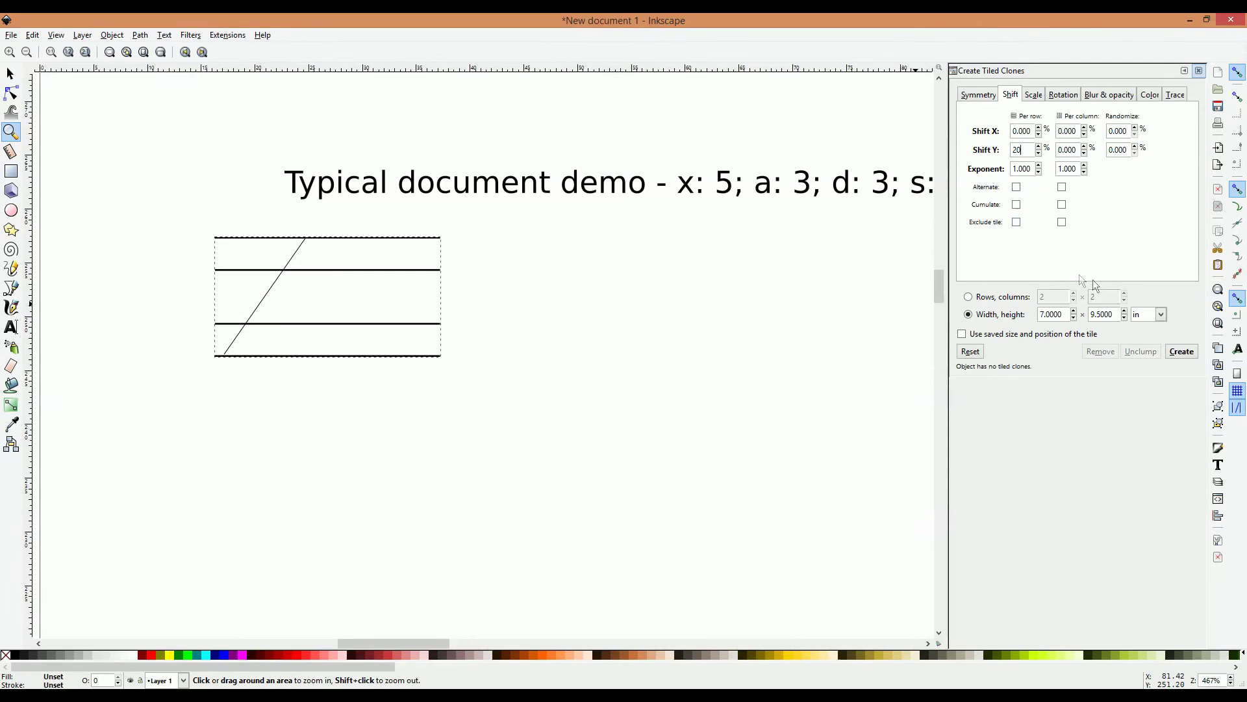
pyautogui.click(1183, 352)
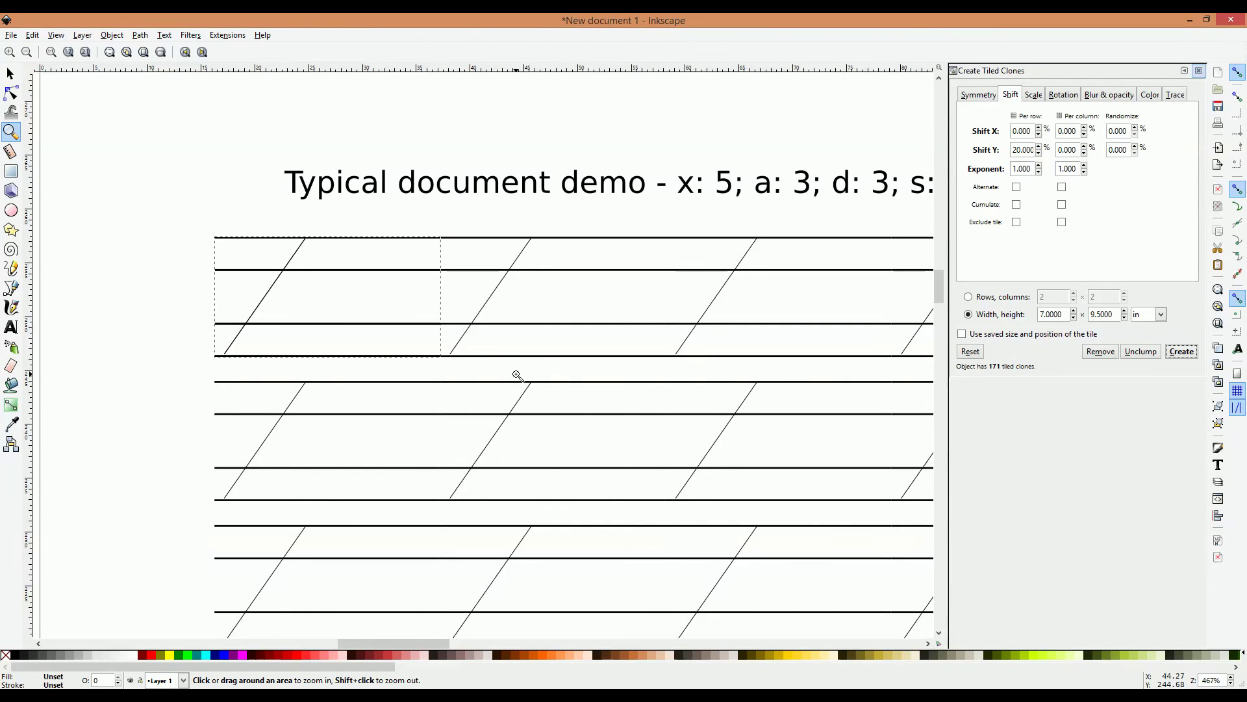
pyautogui.press('5')
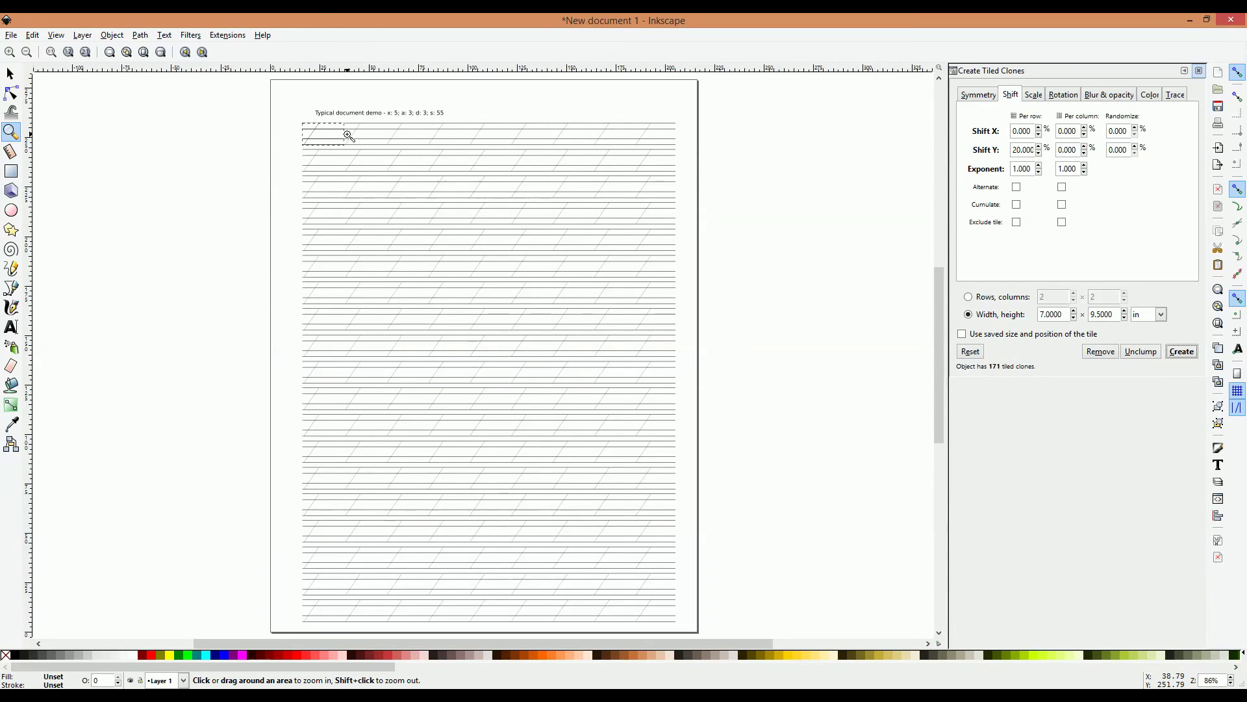
# - Select the original line group beneath the clone at the tiling's upper-left corner
pyautogui.click(11, 74)
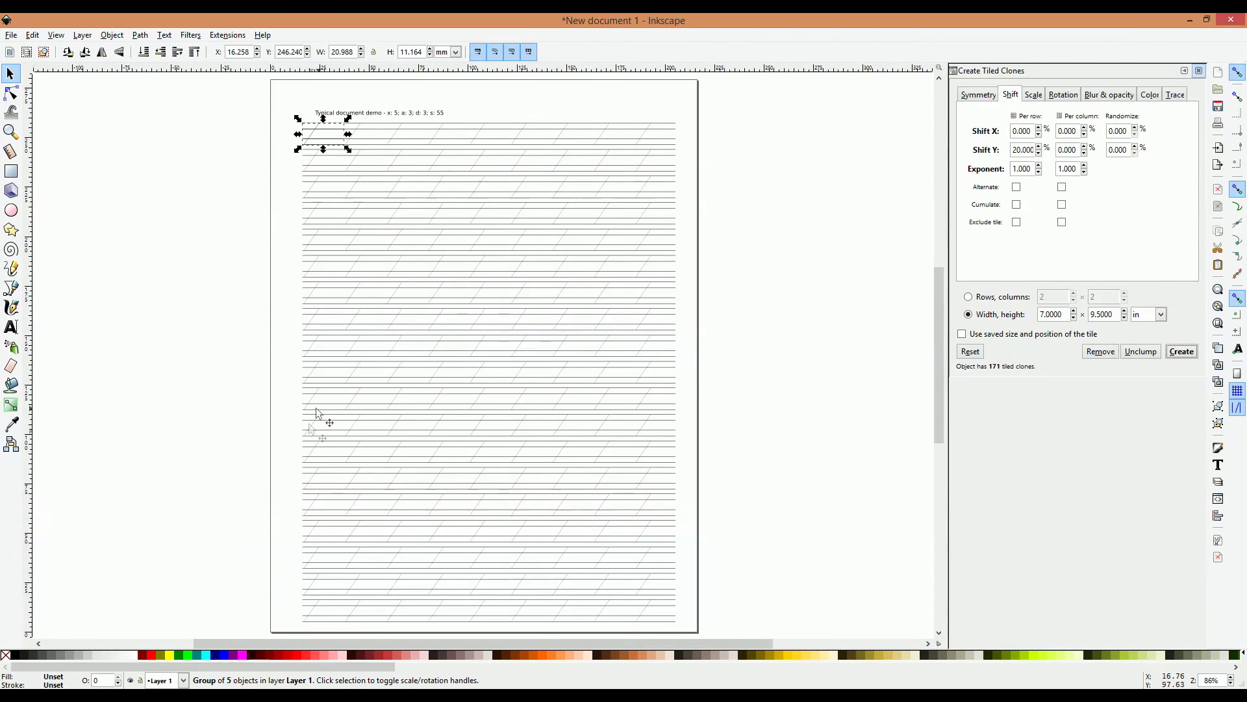
pyautogui.click(433, 150)
pyautogui.moveTo(435, 156); pyautogui.dragTo(327, 133)
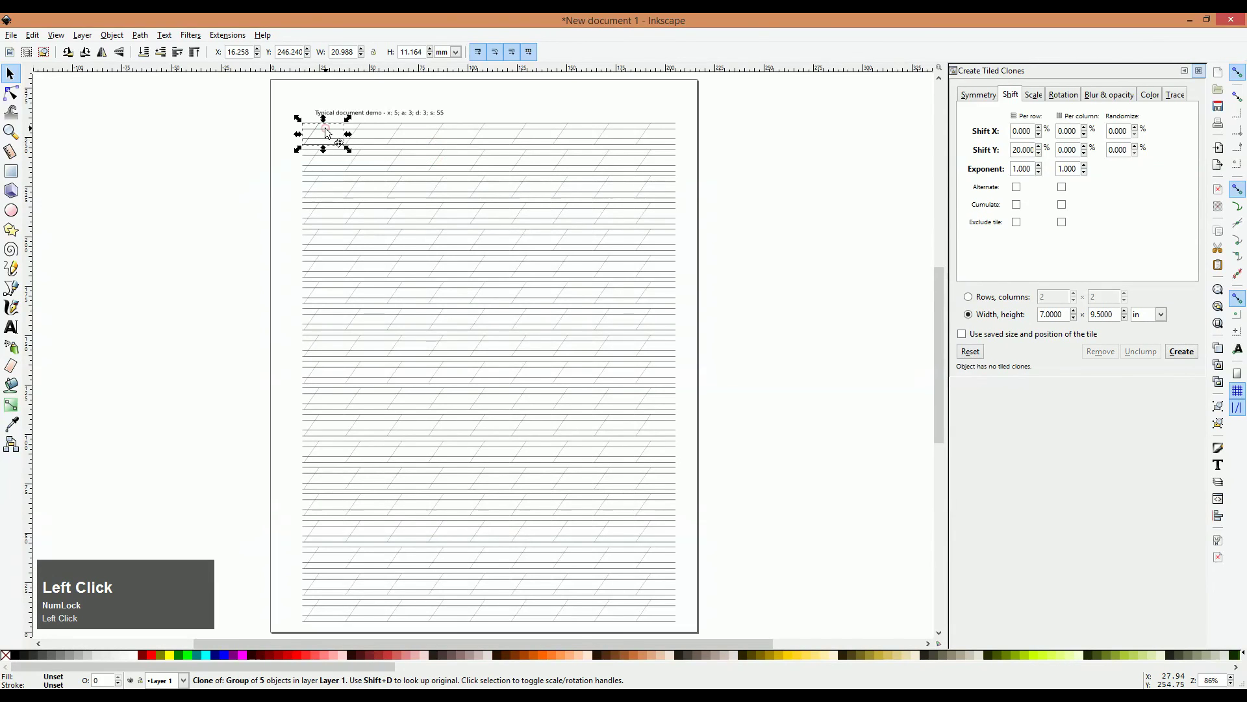
pyautogui.press('alt')
pyautogui.keyDown('alt'); pyautogui.click(326, 135); pyautogui.keyUp('alt')
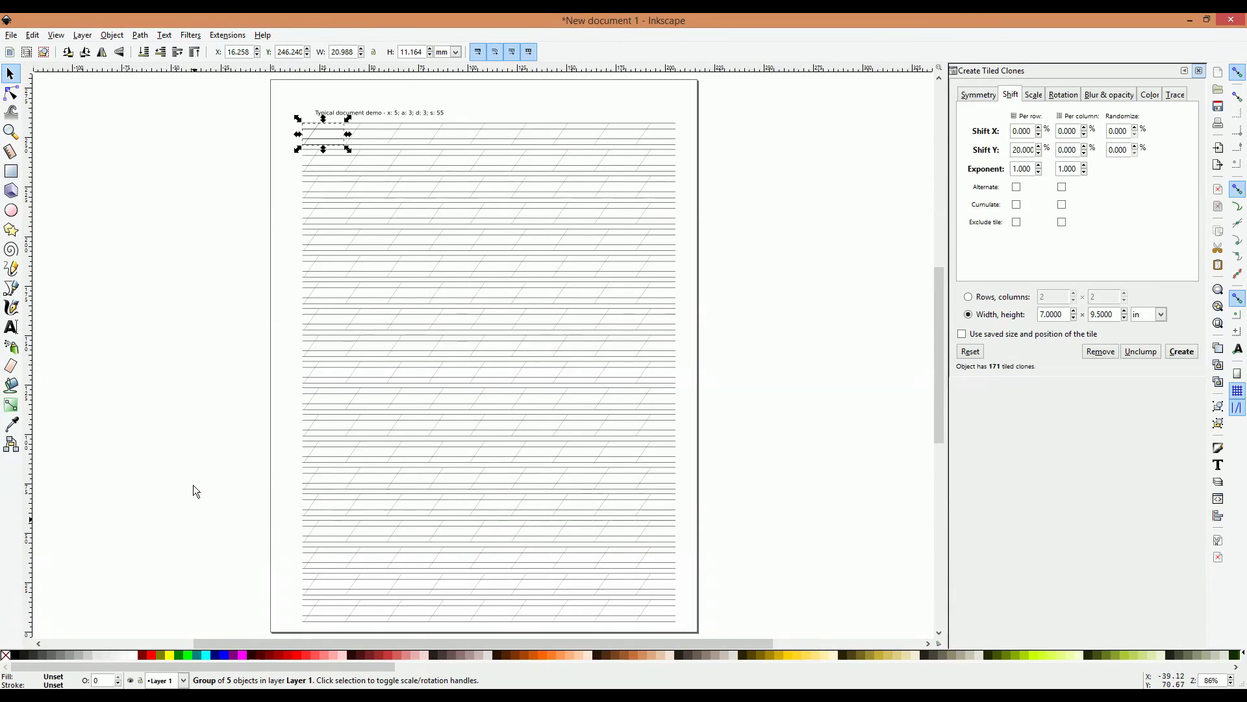
# - Try several stroke colours on the original line group, including magenta and green, and return its stroke to black
pyautogui.keyDown('shift'); pyautogui.click(207, 653); pyautogui.keyUp('shift')
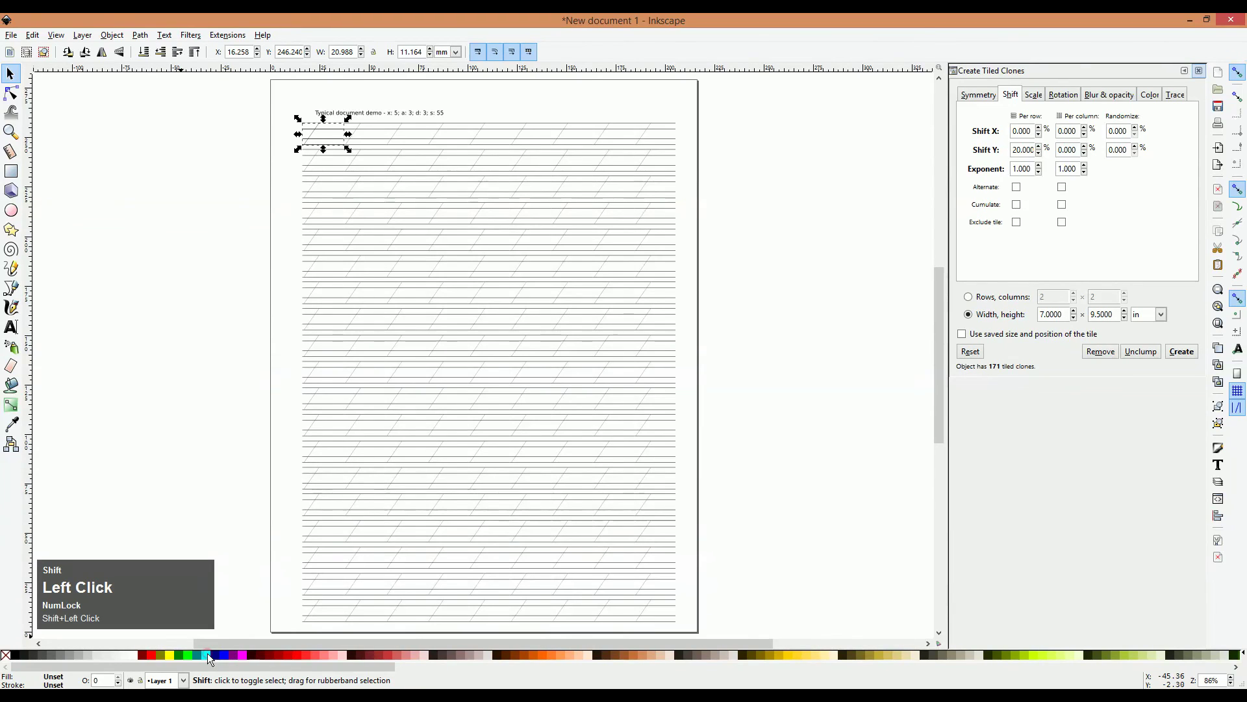
pyautogui.keyDown('shift'); pyautogui.click(245, 656); pyautogui.keyUp('shift')
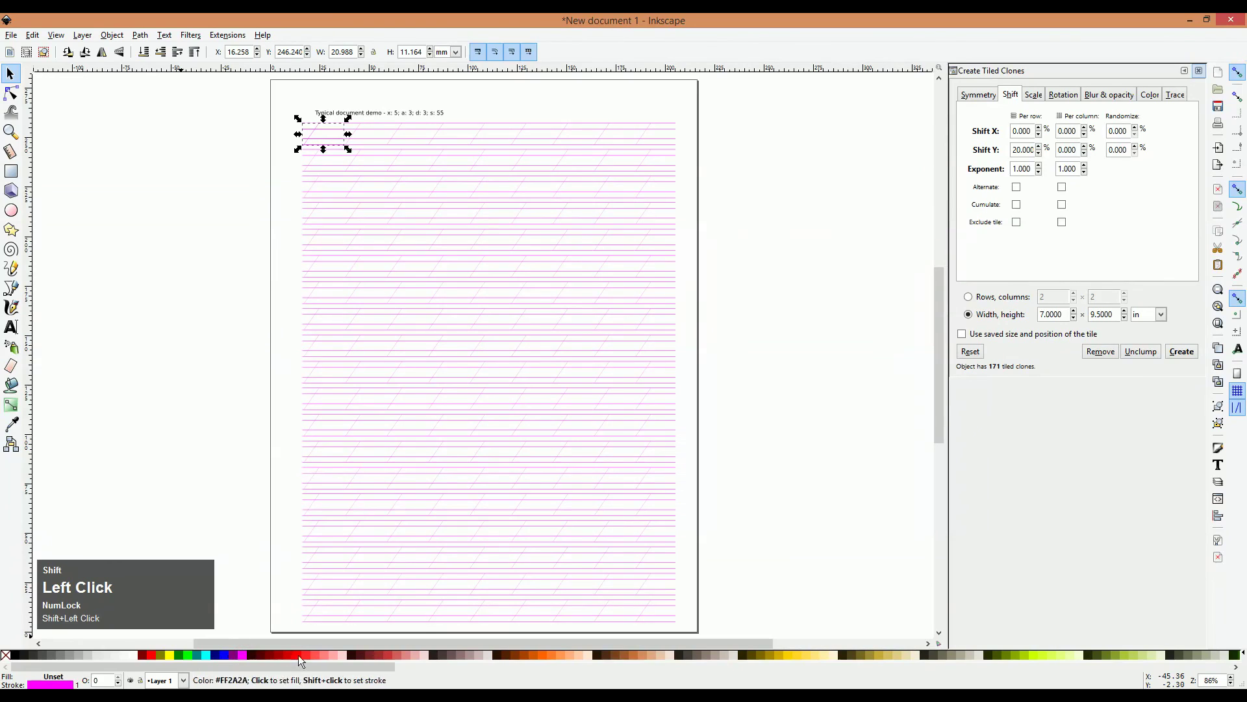
pyautogui.keyDown('shift'); pyautogui.click(544, 653); pyautogui.keyUp('shift')
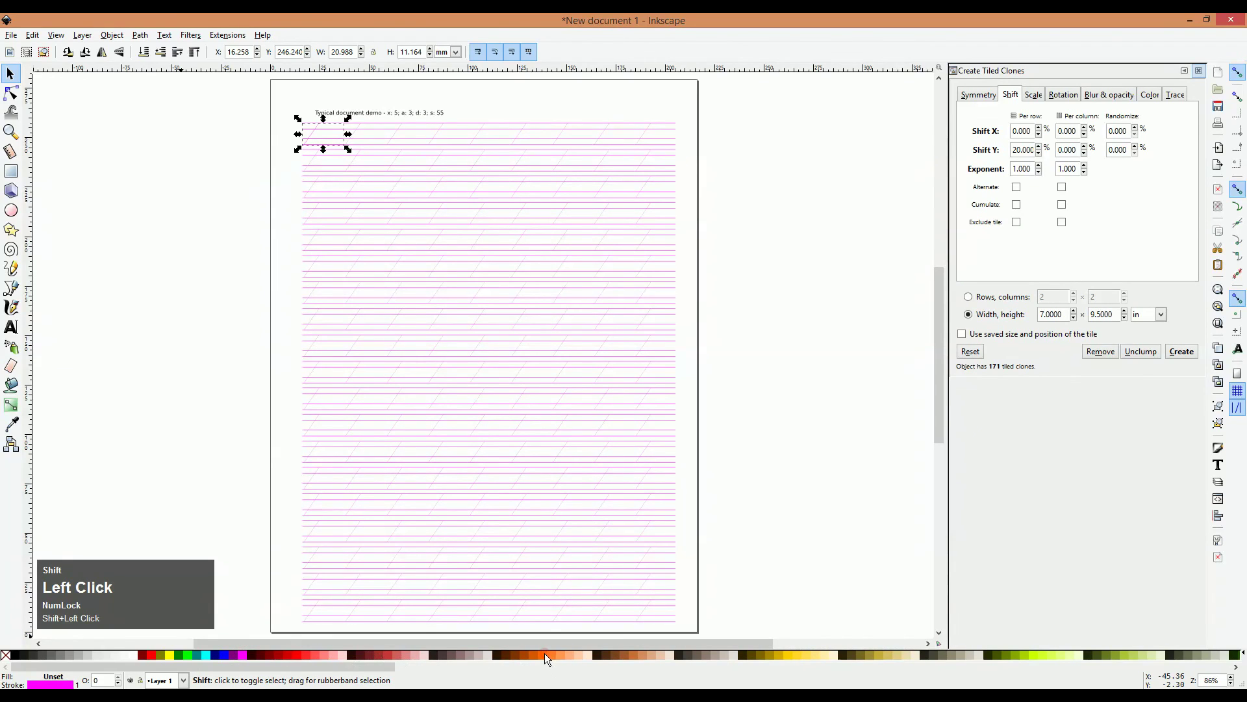
pyautogui.keyDown('shift'); pyautogui.click(151, 654); pyautogui.keyUp('shift')
pyautogui.keyDown('shift'); pyautogui.click(186, 654); pyautogui.keyUp('shift')
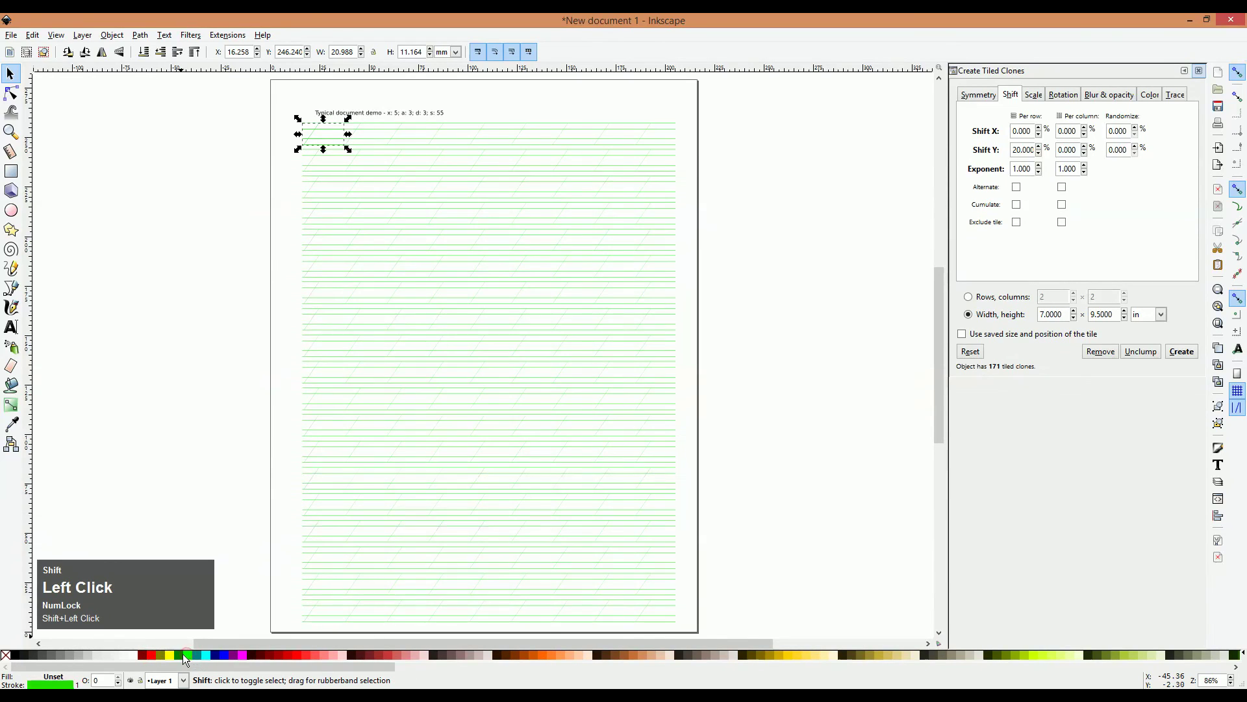
pyautogui.keyDown('shift'); pyautogui.click(15, 654); pyautogui.keyUp('shift')
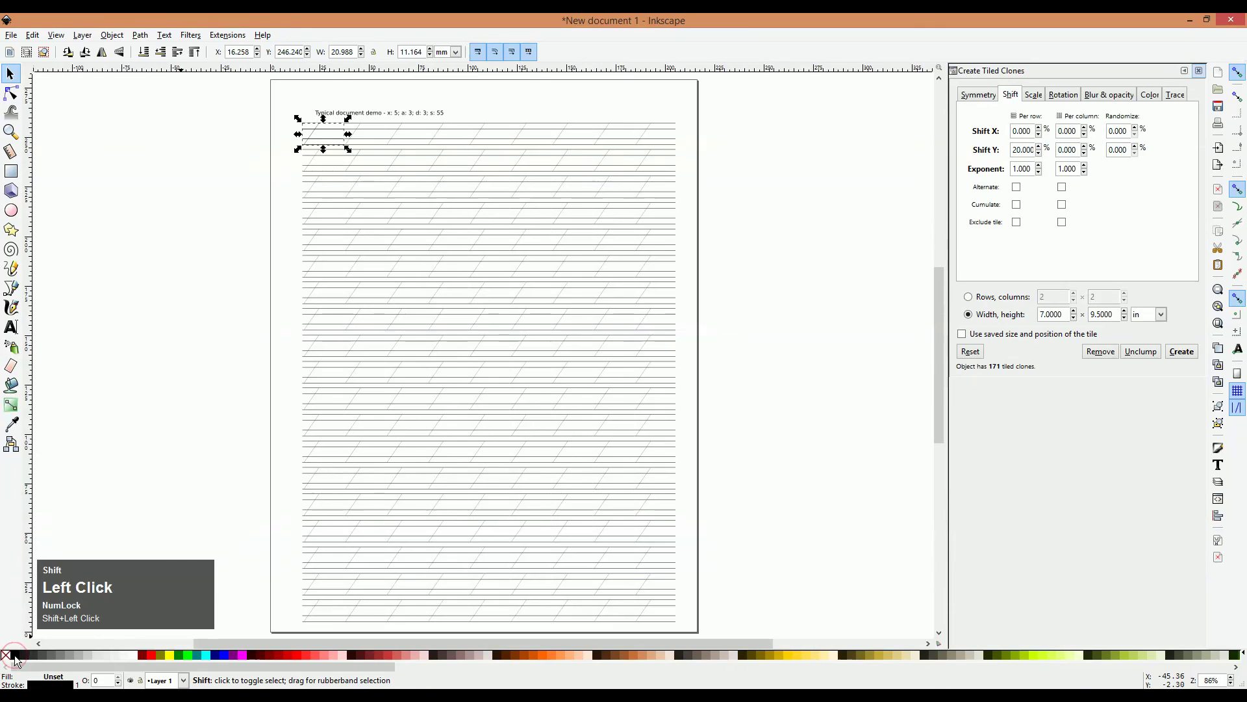